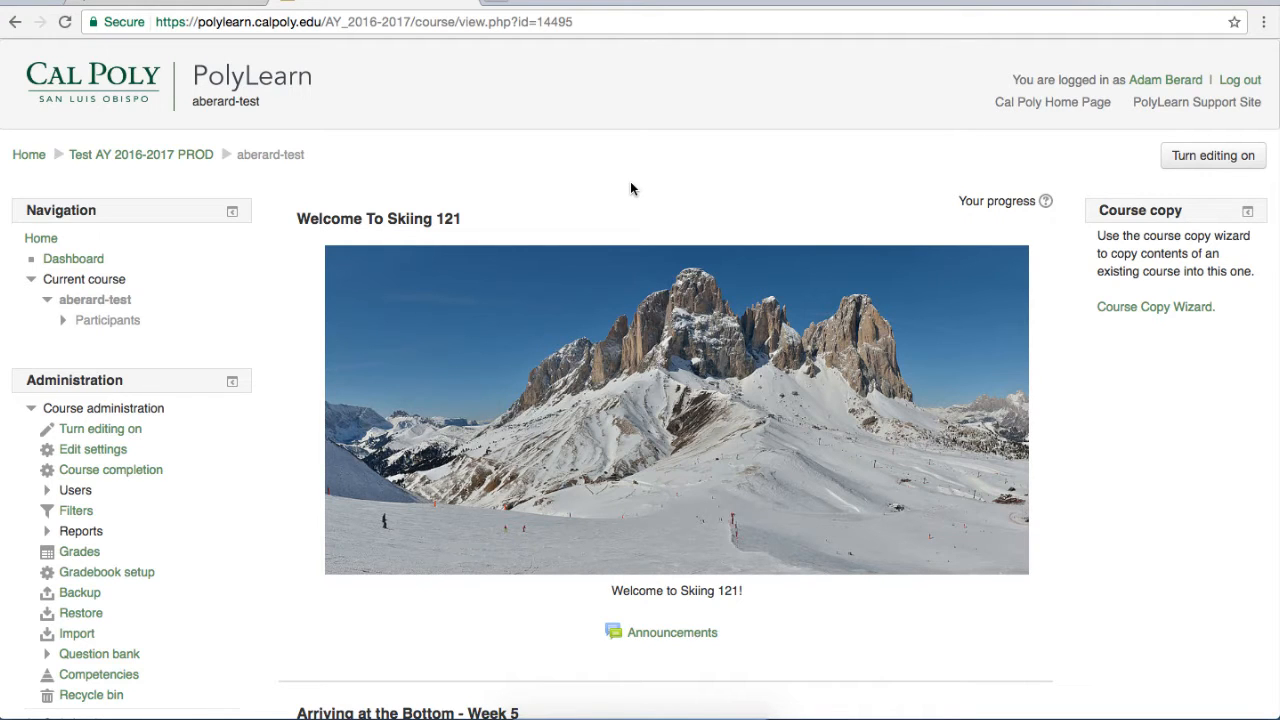
Open the Ski Quiz from the Week 4 section of the course and go to its question editing page.
scroll(567, 182, down, 5)
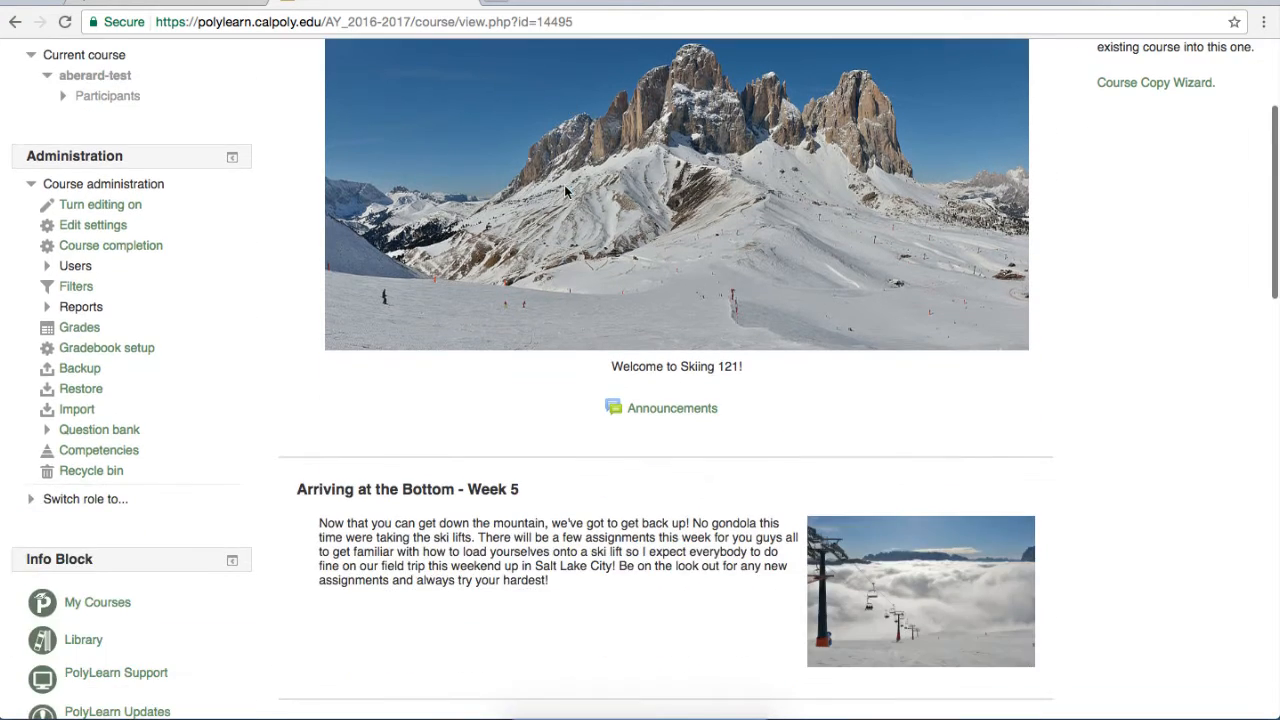
scroll(567, 186, down, 5)
scroll(567, 186, down, 4)
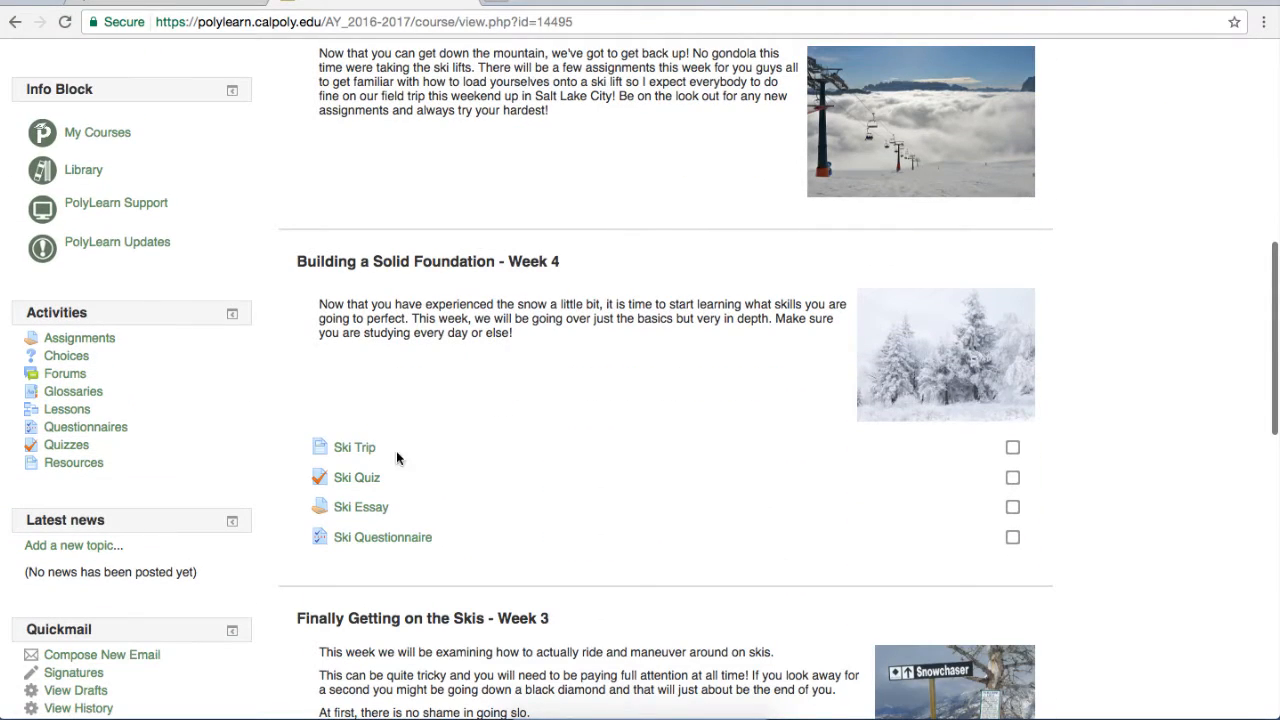
click(372, 480)
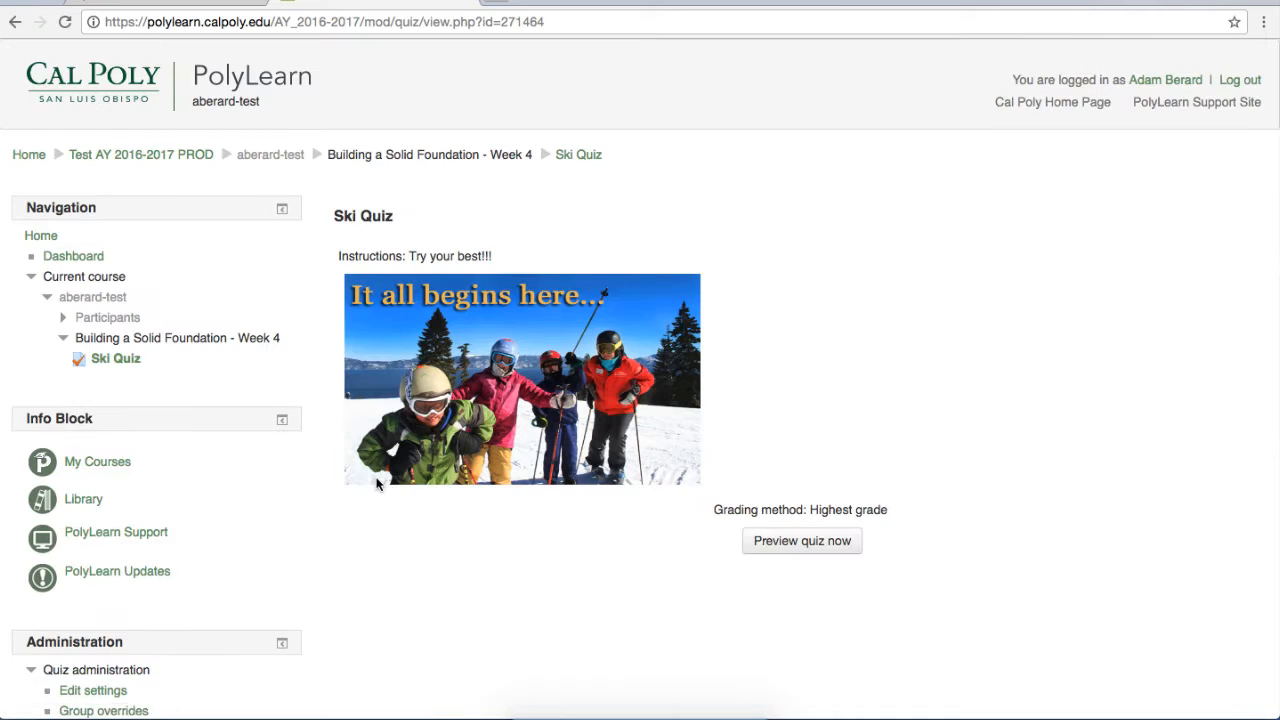
scroll(377, 484, down, 5)
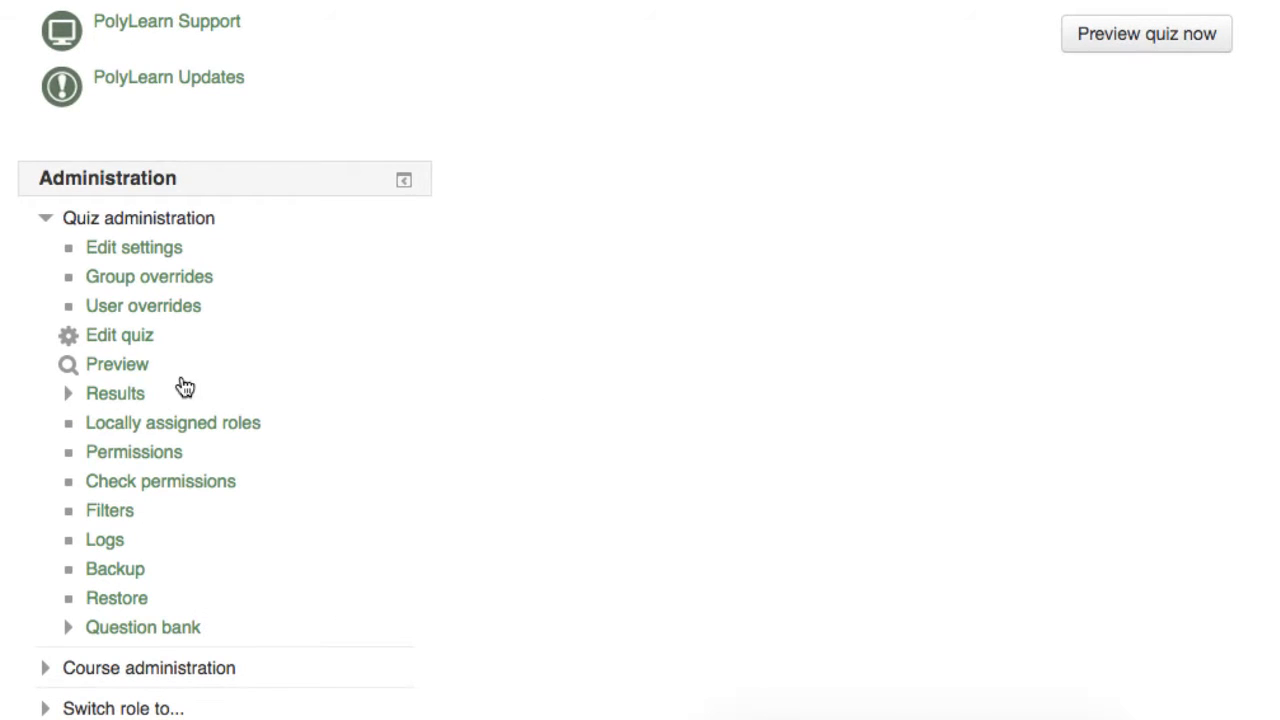
click(119, 347)
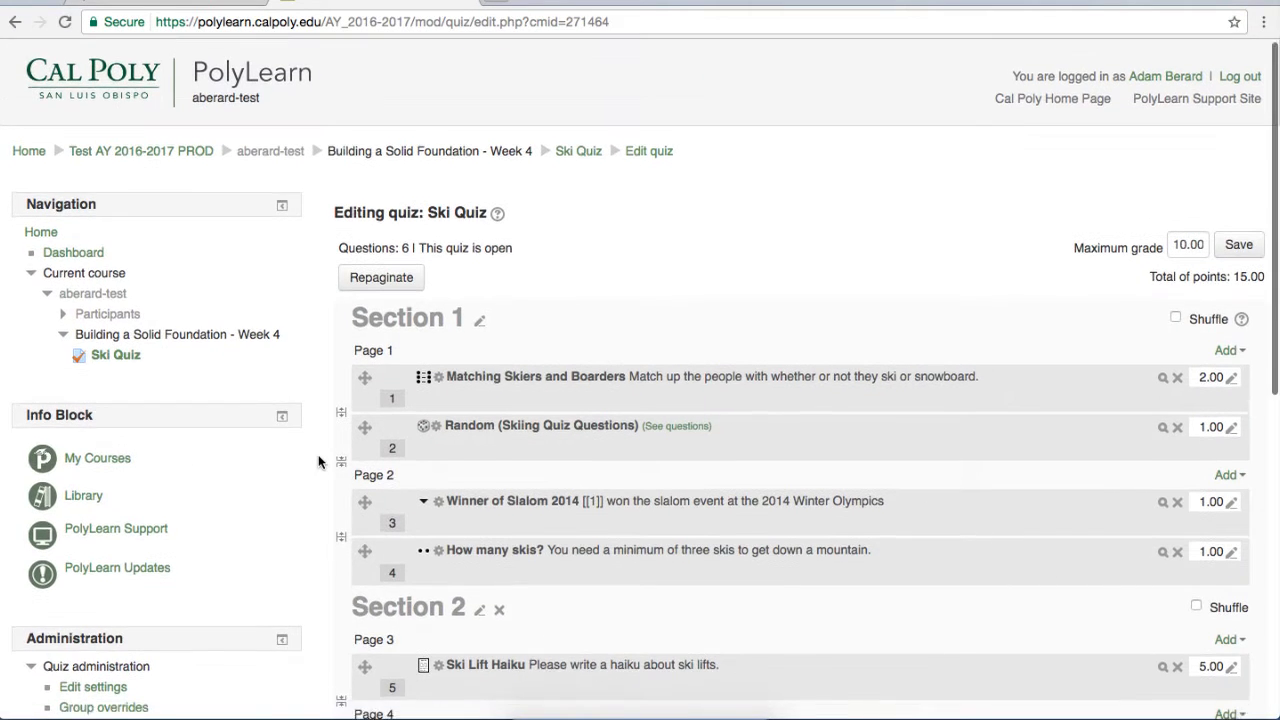
Add a new multiple choice question to page 3 in Section 2 of the quiz.
scroll(318, 461, down, 3)
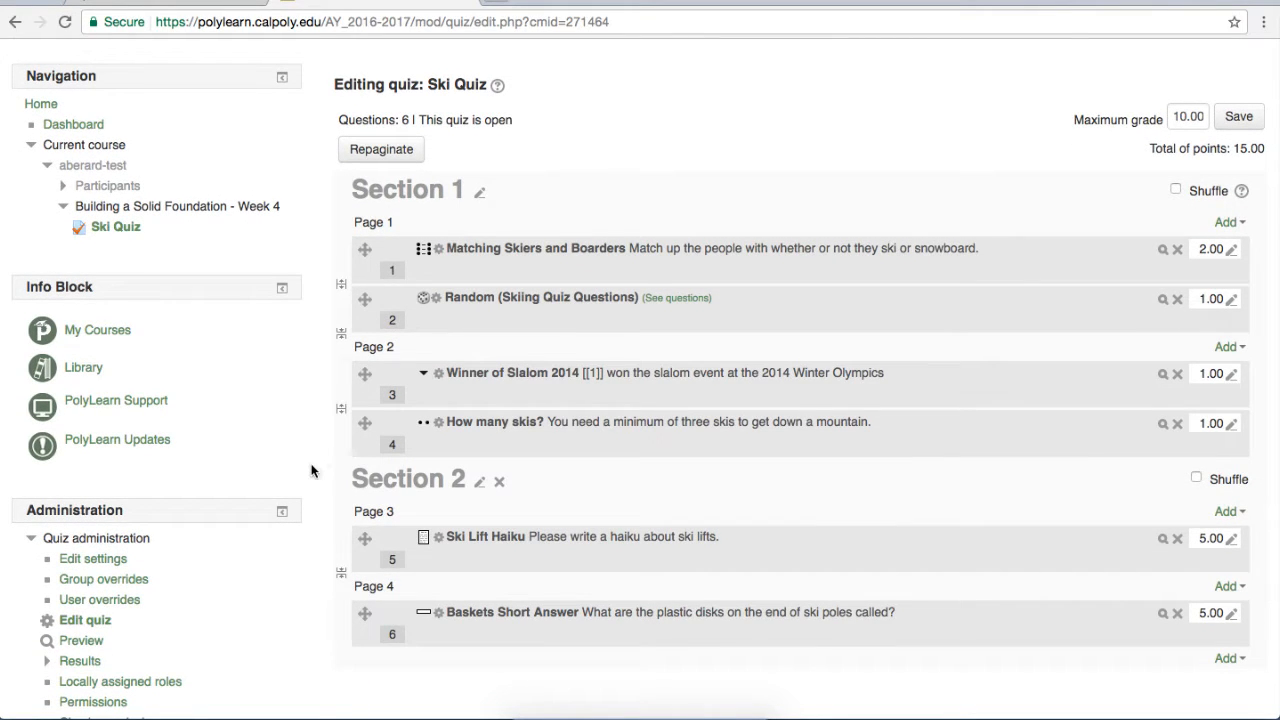
click(1228, 511)
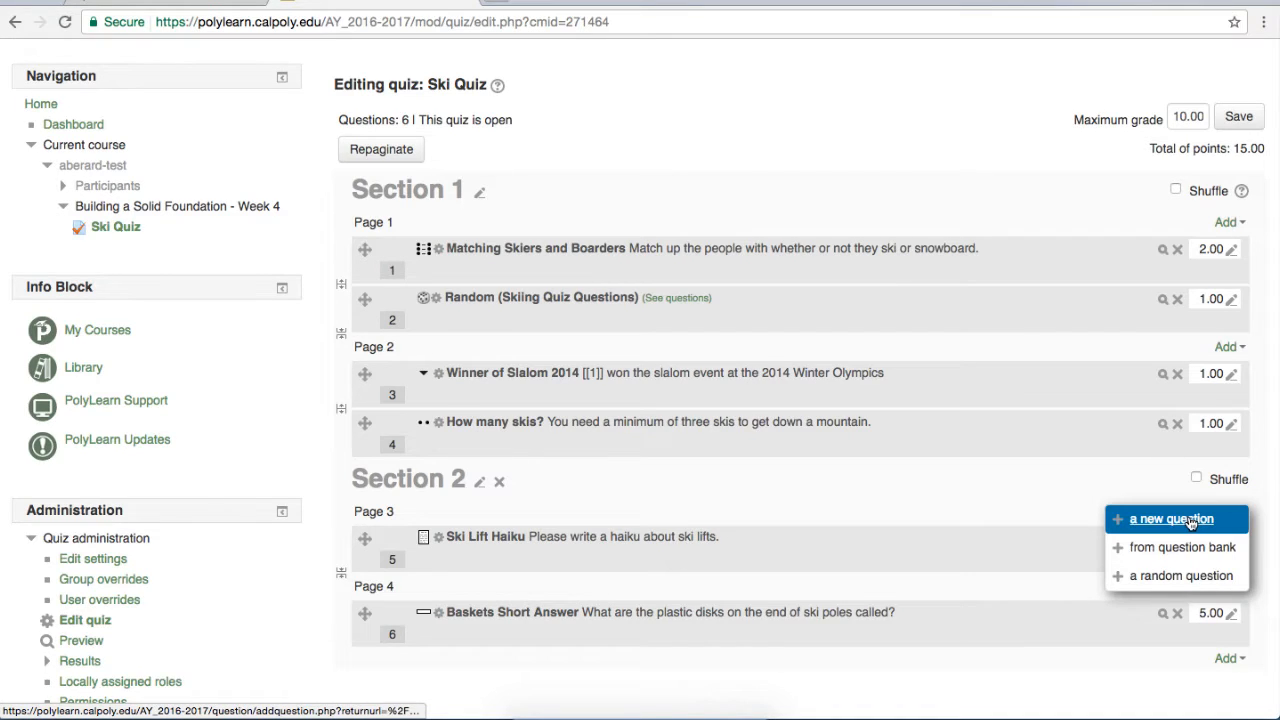
click(1192, 521)
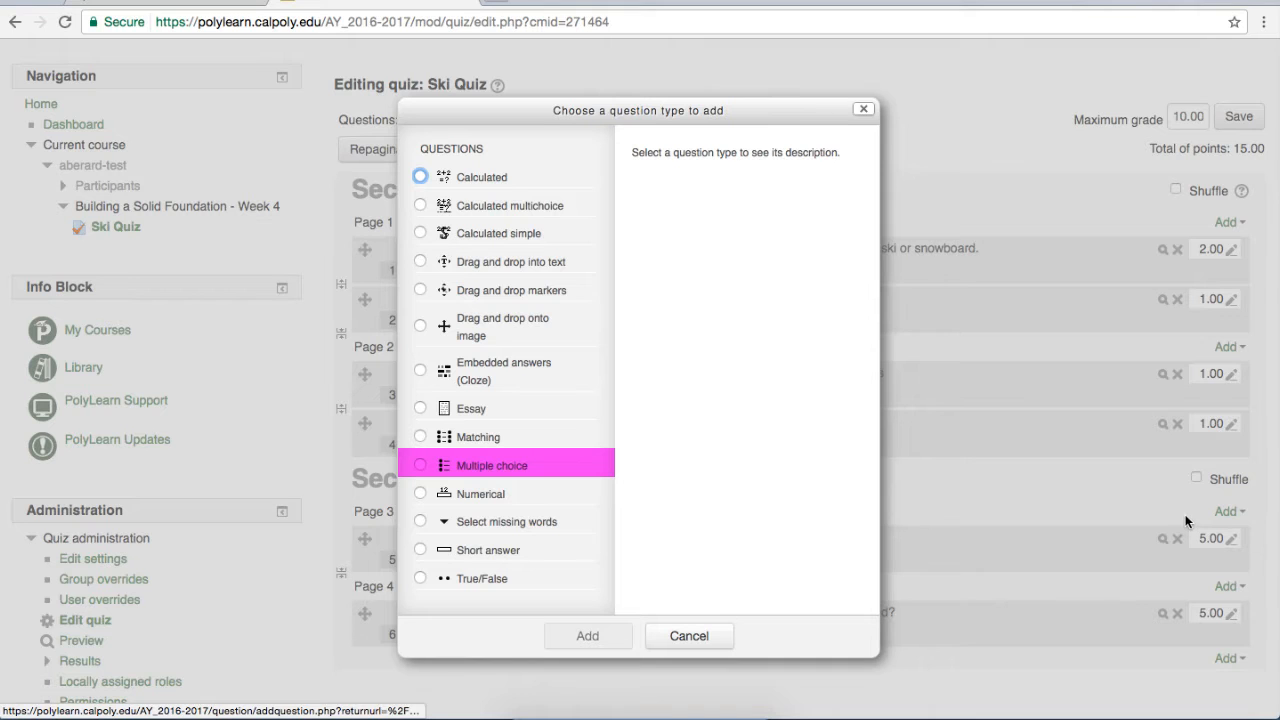
click(551, 461)
click(590, 637)
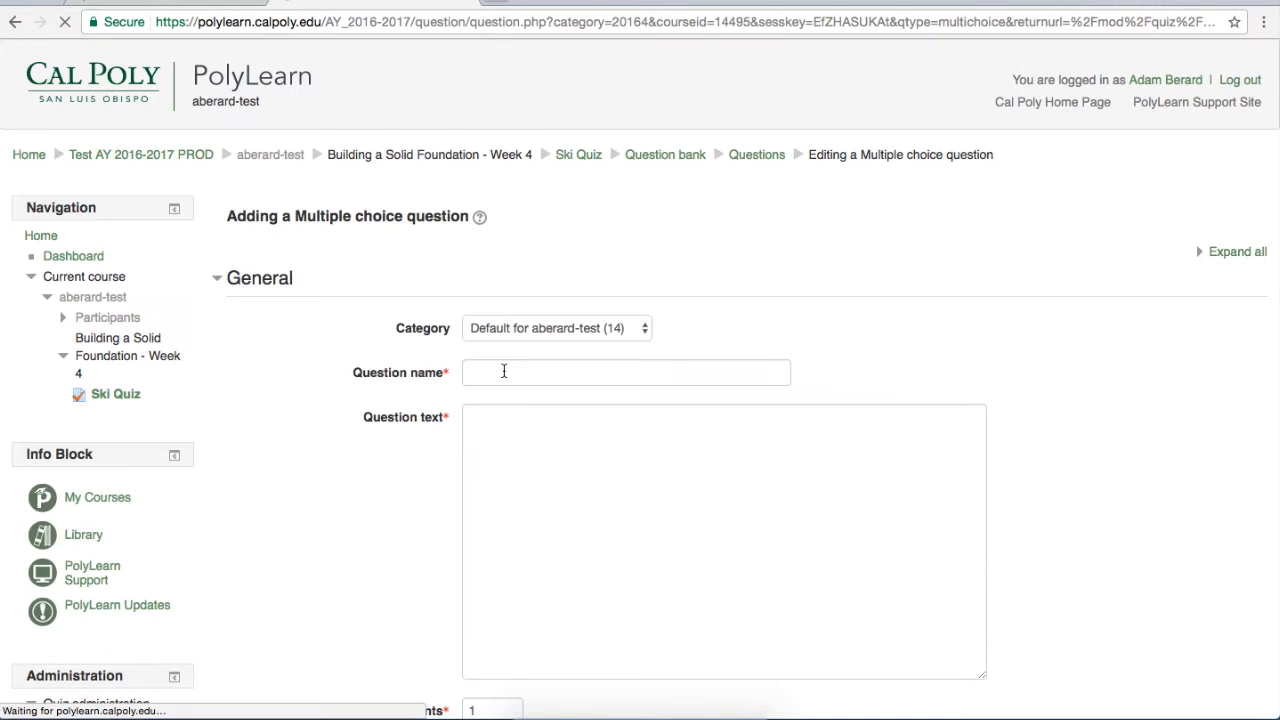
Name the question "Best State MC" and enter "Which is the best state?" as the question text.
click(502, 376)
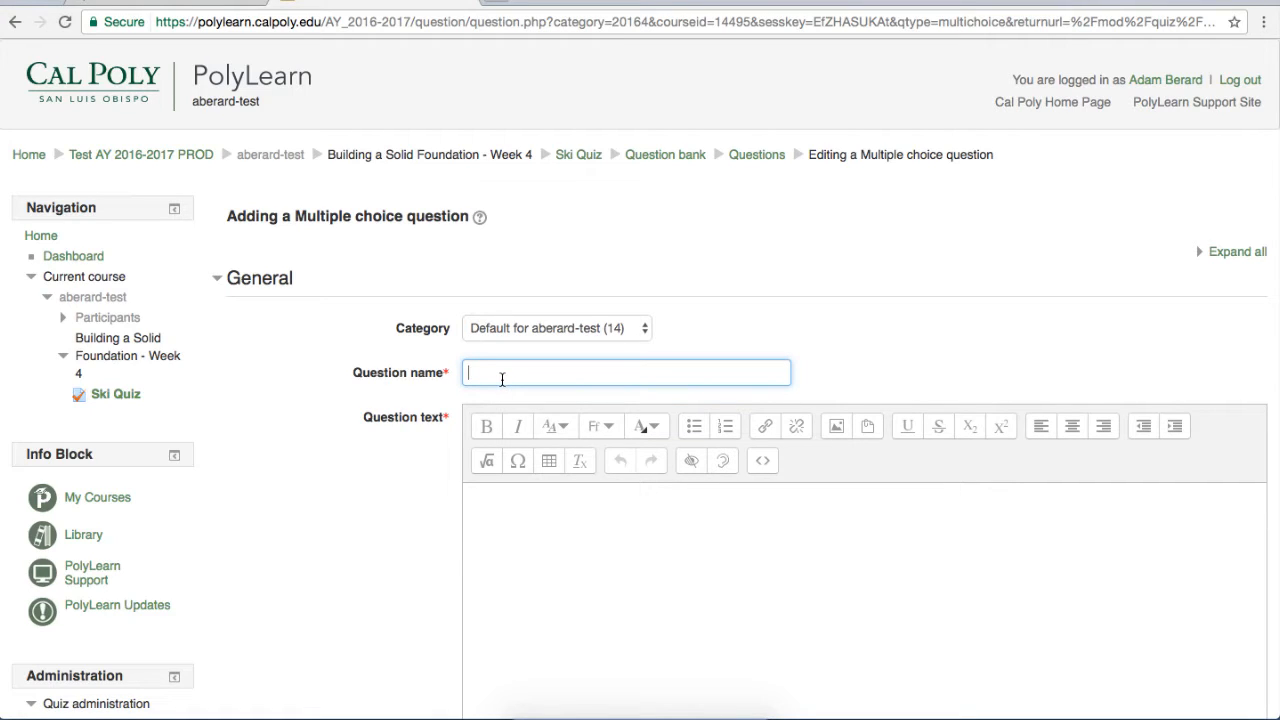
text(Best State MC)
key(Tab)
key(Tab)
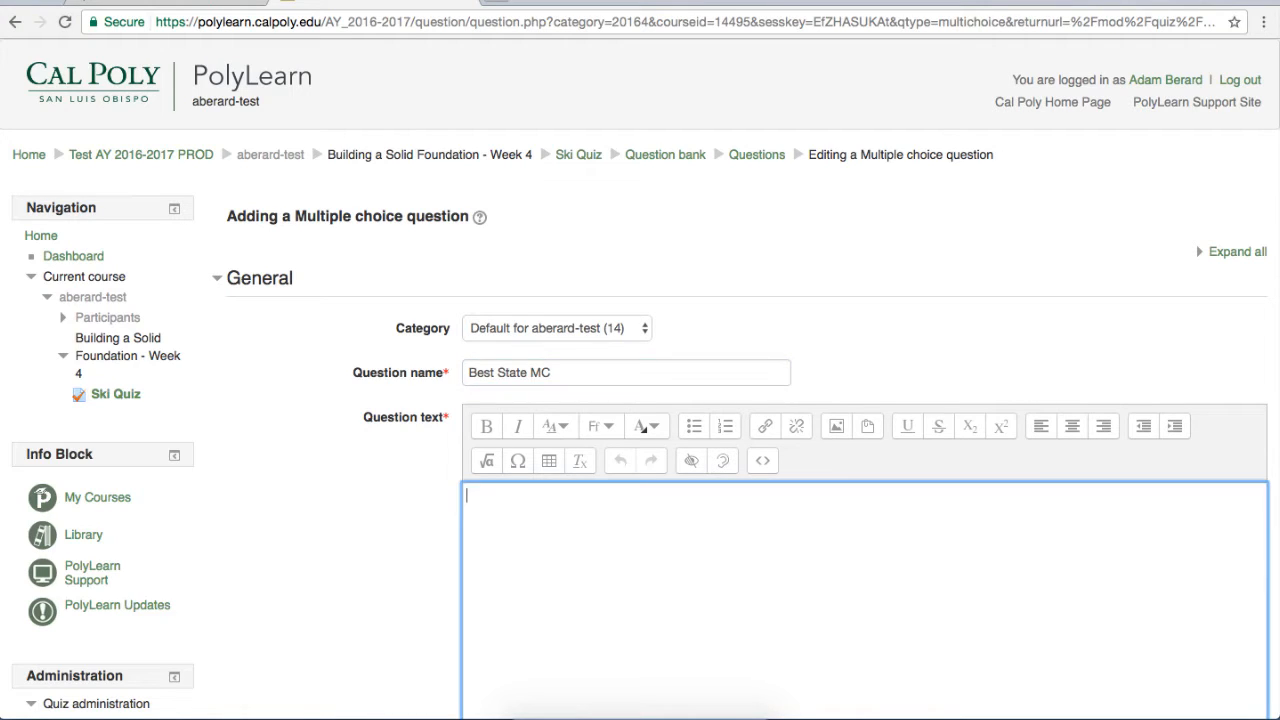
text(Which is the best state?)
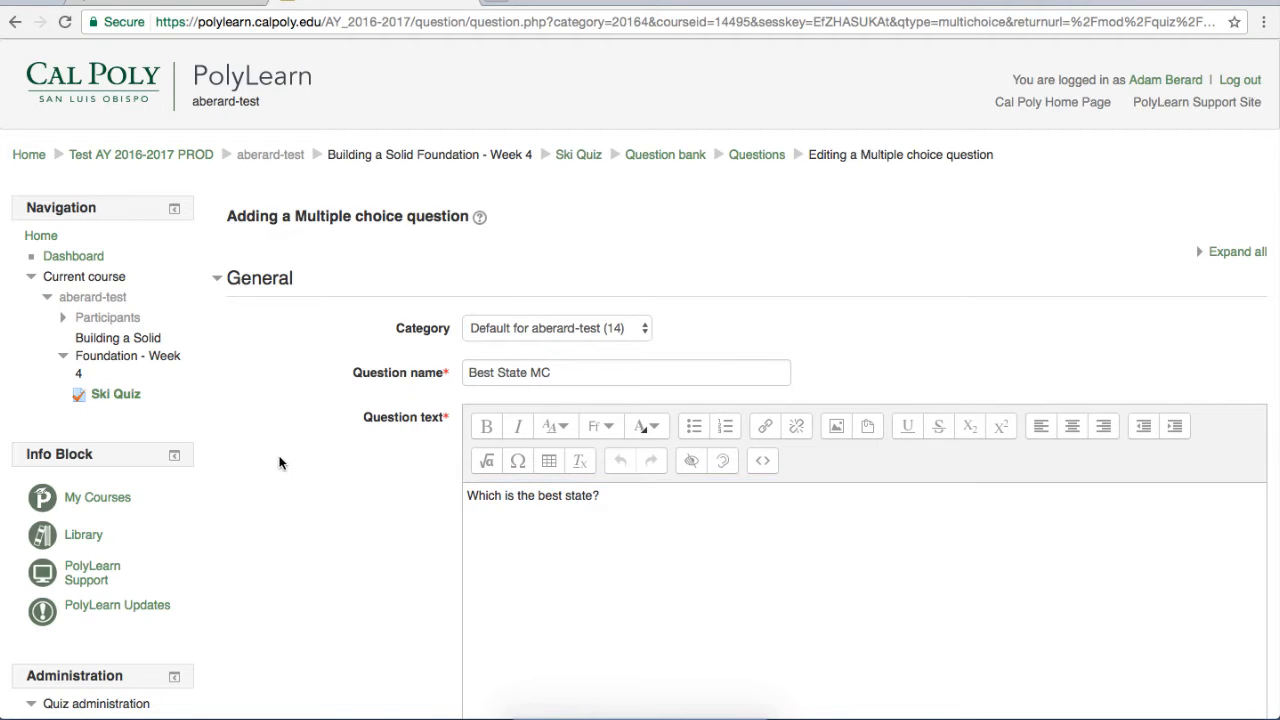
Set the question's default points to 10.
scroll(278, 457, down, 5)
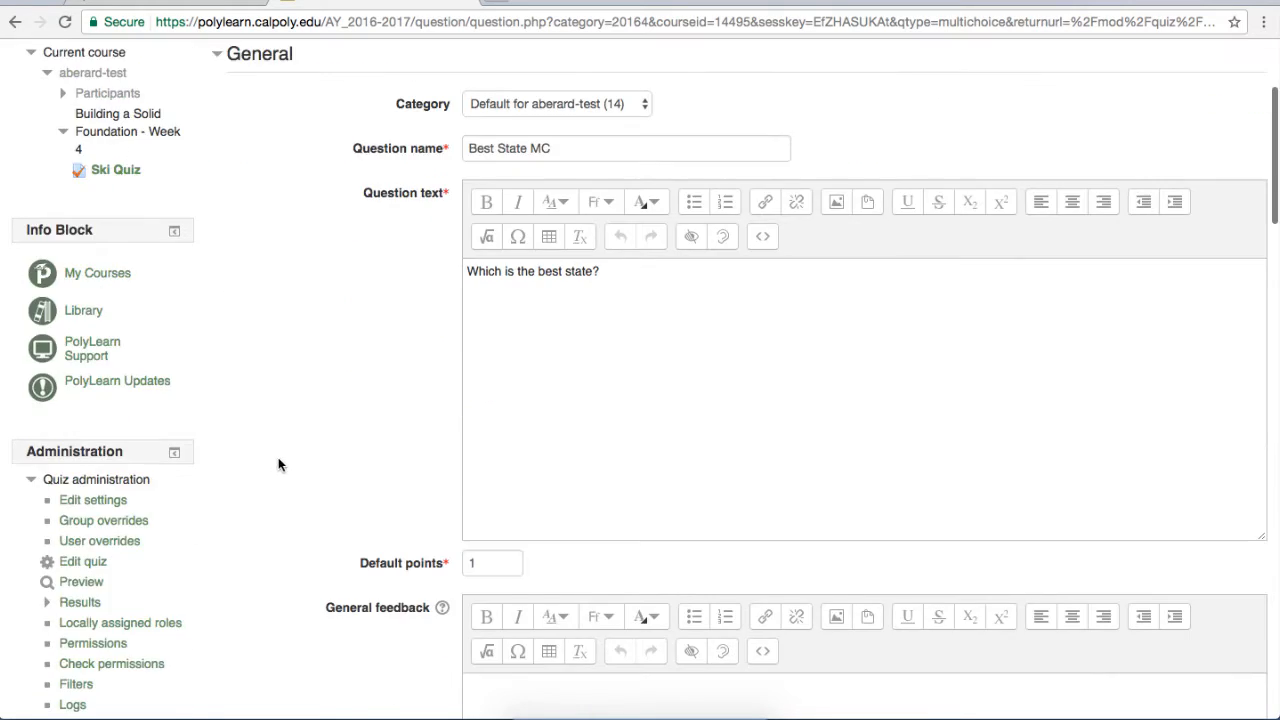
click(484, 276)
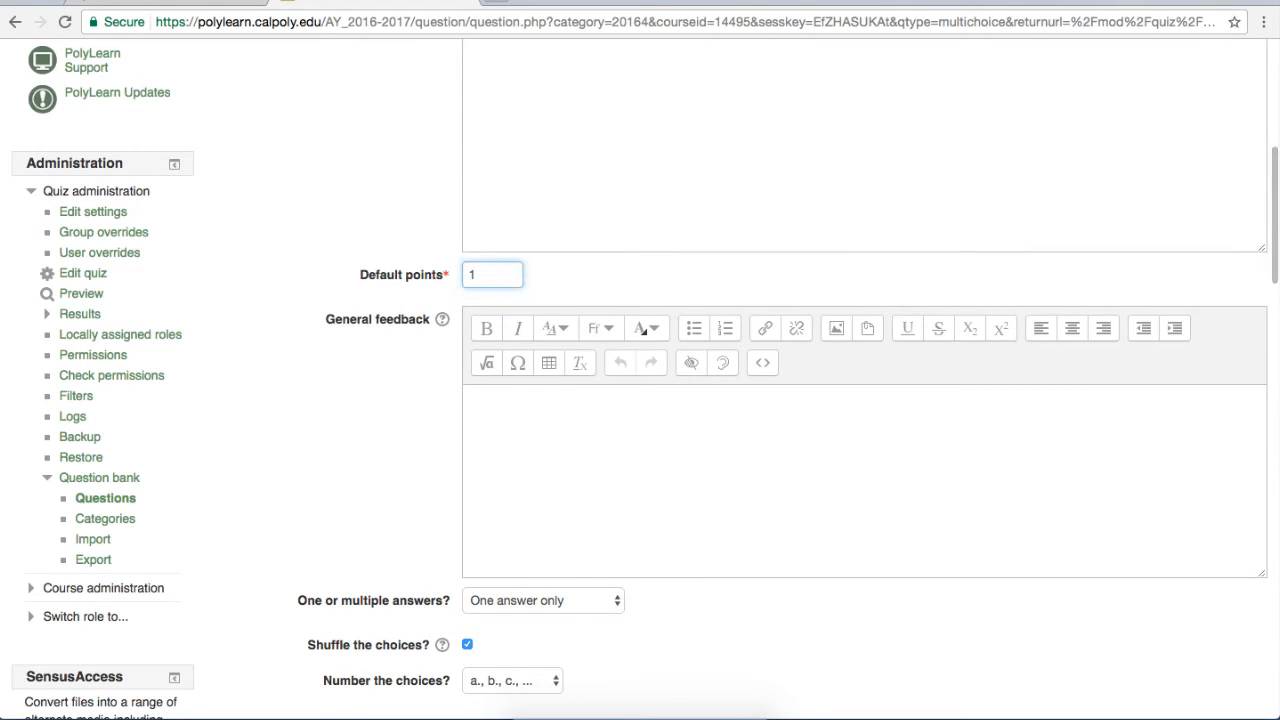
text(0)
click(329, 276)
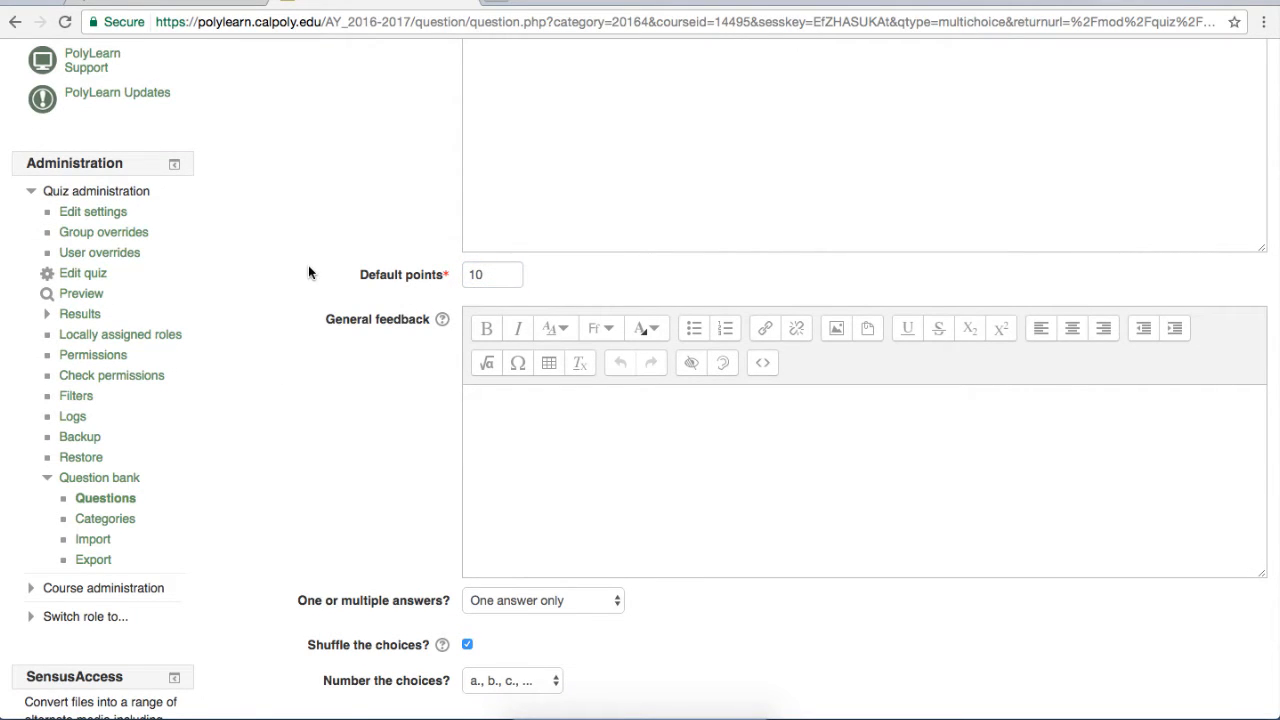
Review the general feedback and answer options, and read the help text on shuffling the choices.
scroll(308, 265, down, 1)
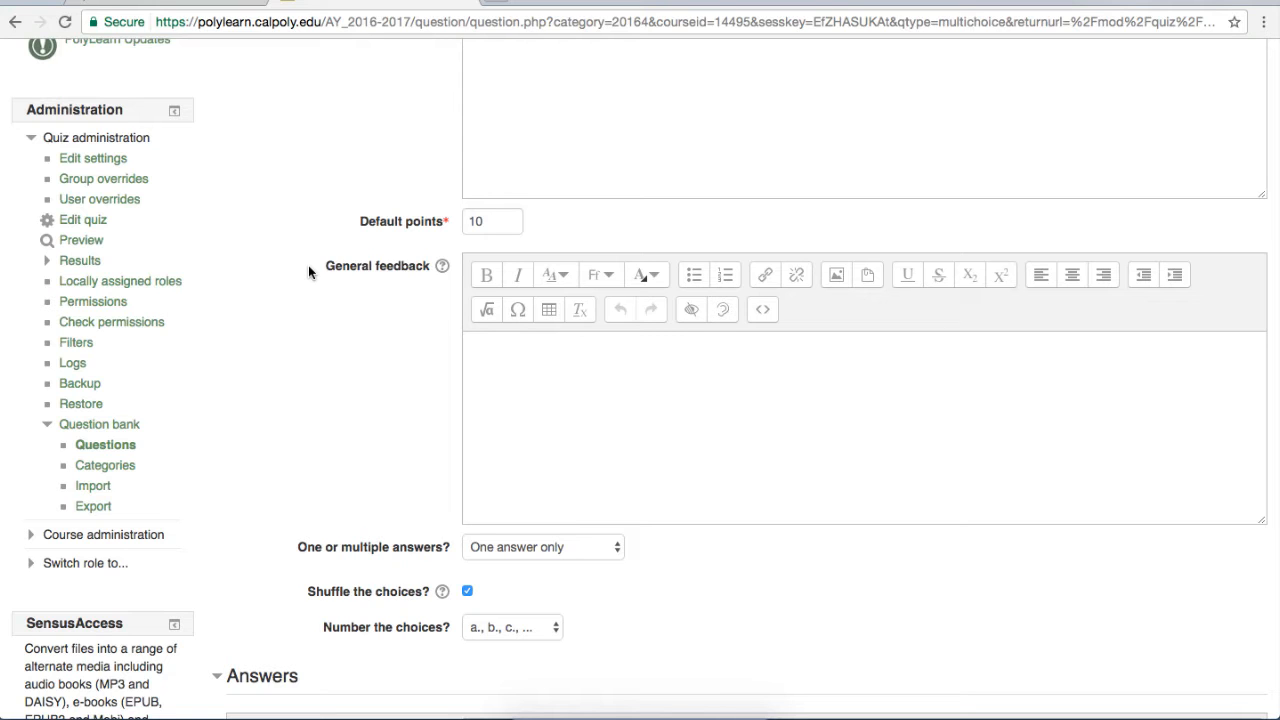
scroll(308, 266, down, 4)
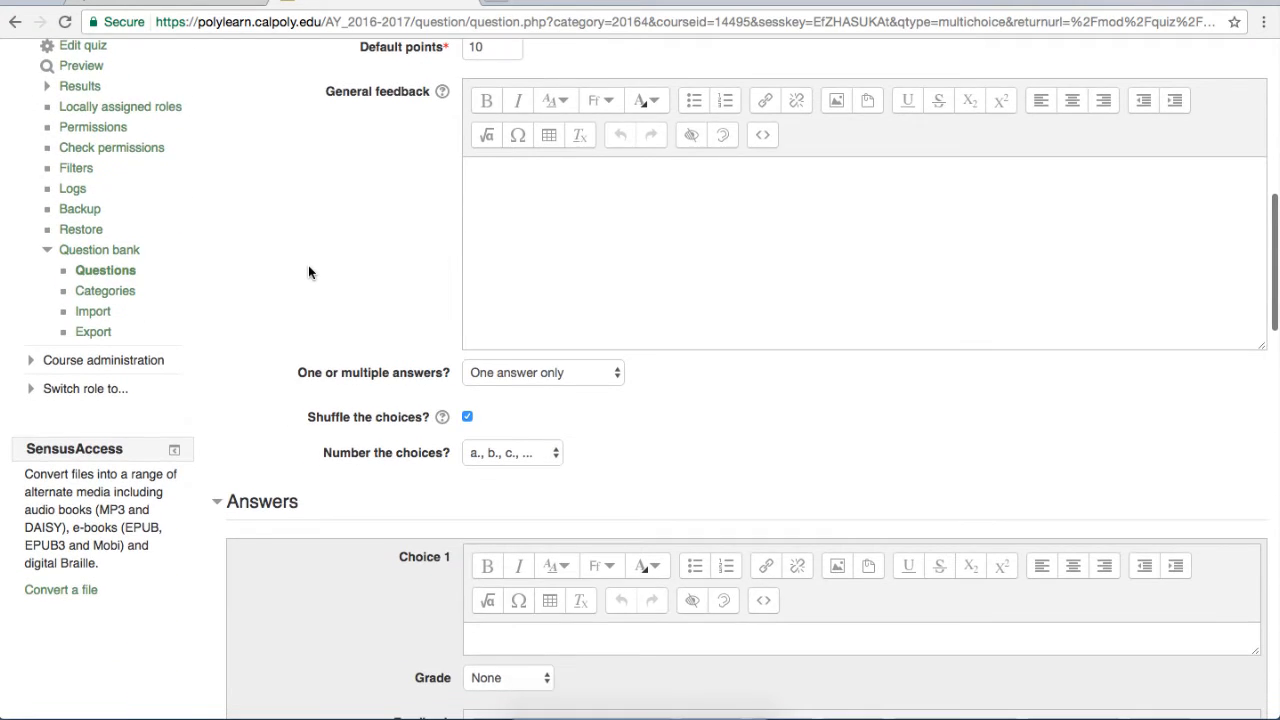
scroll(308, 265, down, 2)
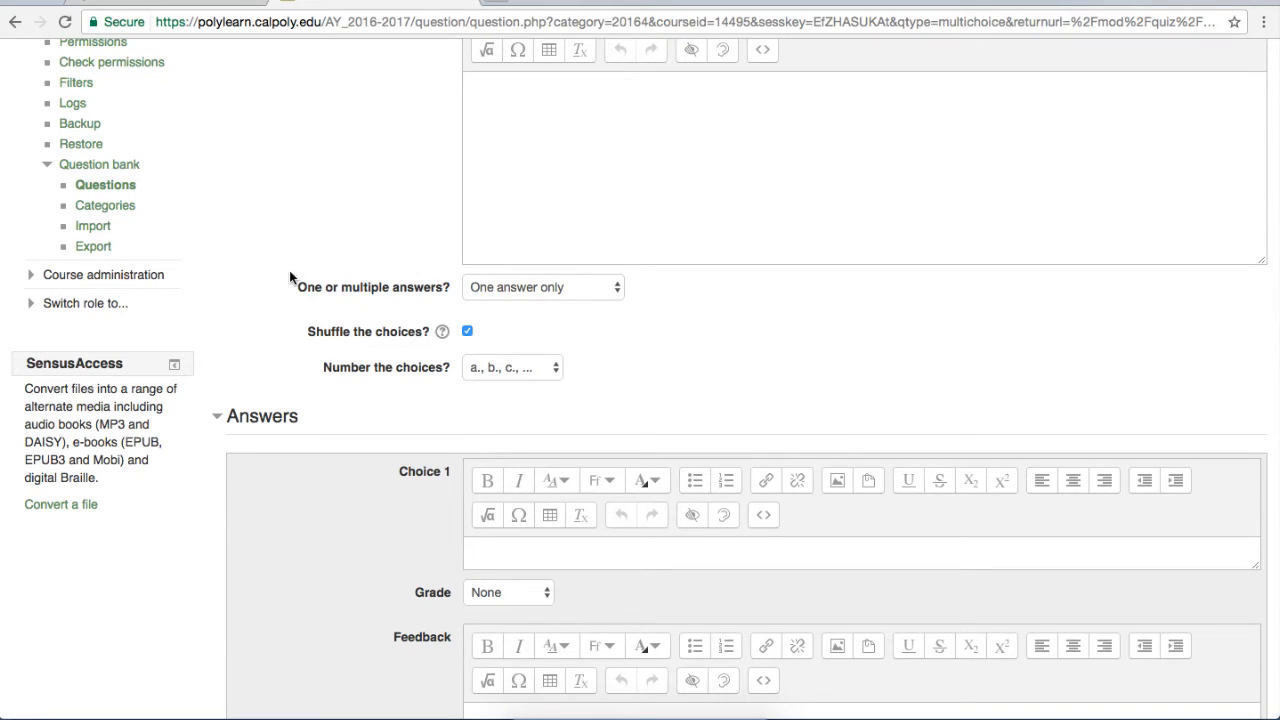
click(442, 332)
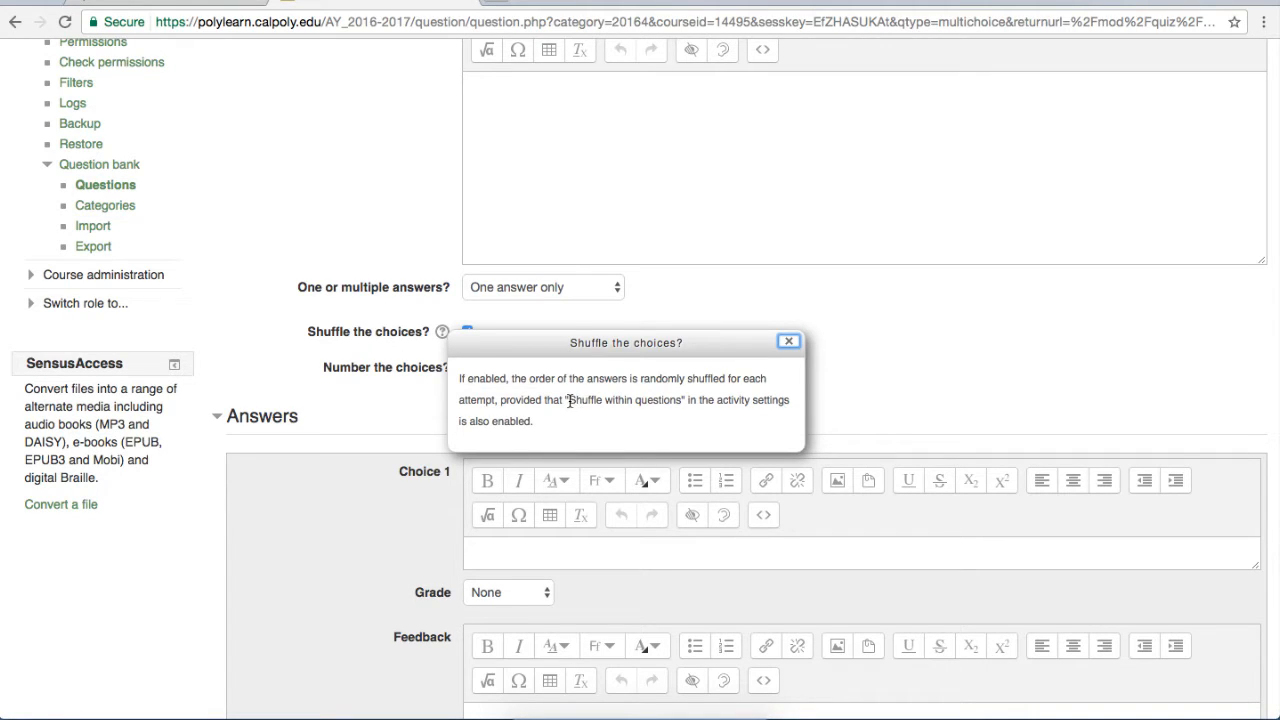
drag(569, 400, 683, 400)
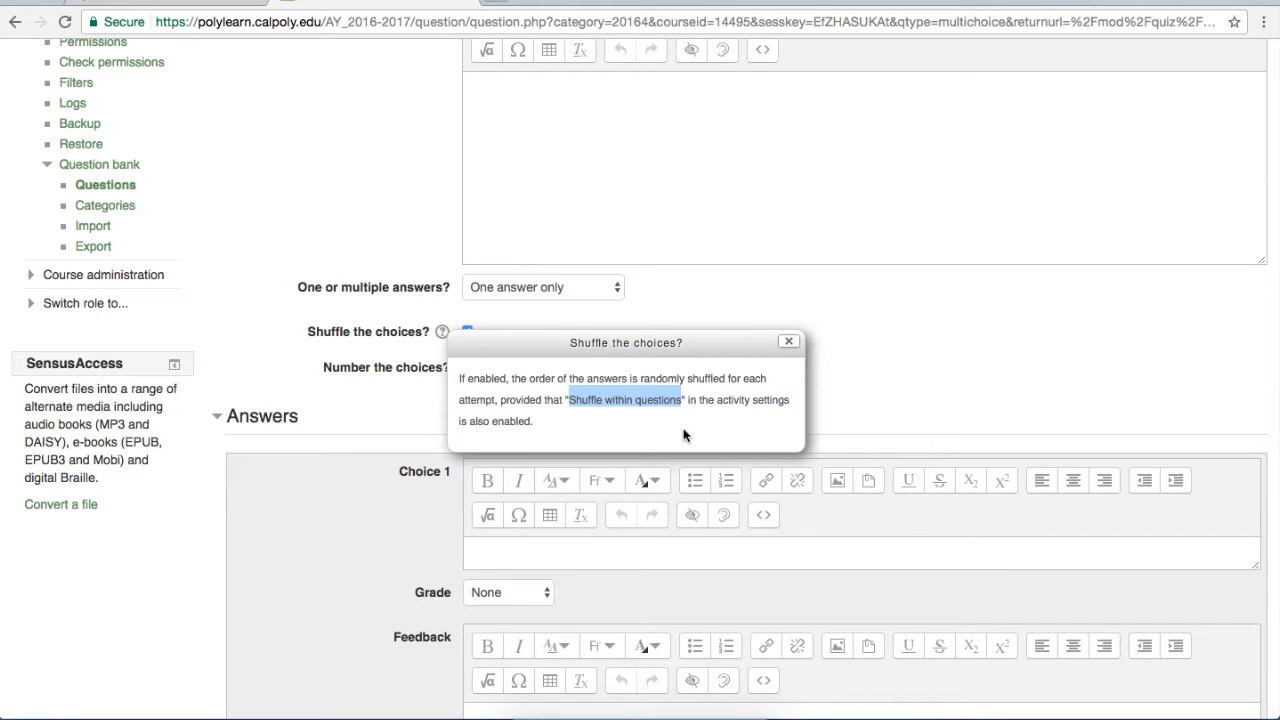
click(789, 341)
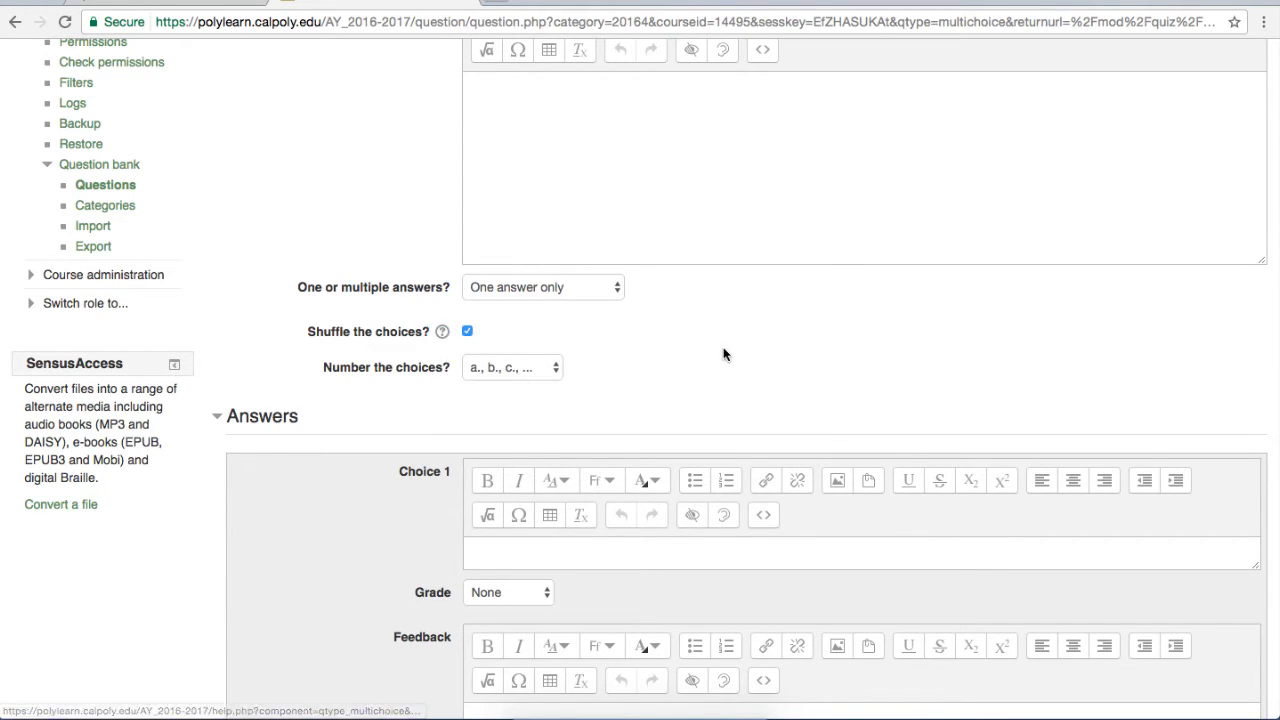
Enter "California" as Choice 1 and set its grade to 100%.
scroll(734, 354, down, 5)
scroll(724, 354, up, 2)
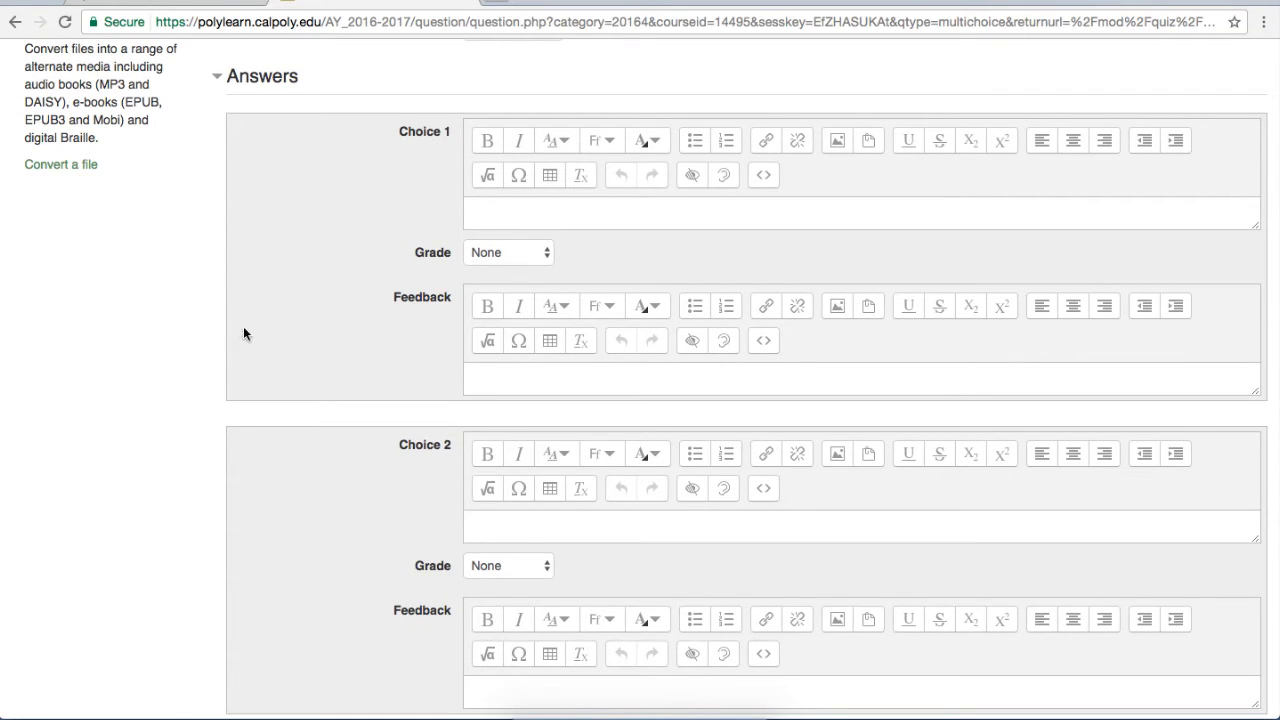
click(497, 214)
text(Californ)
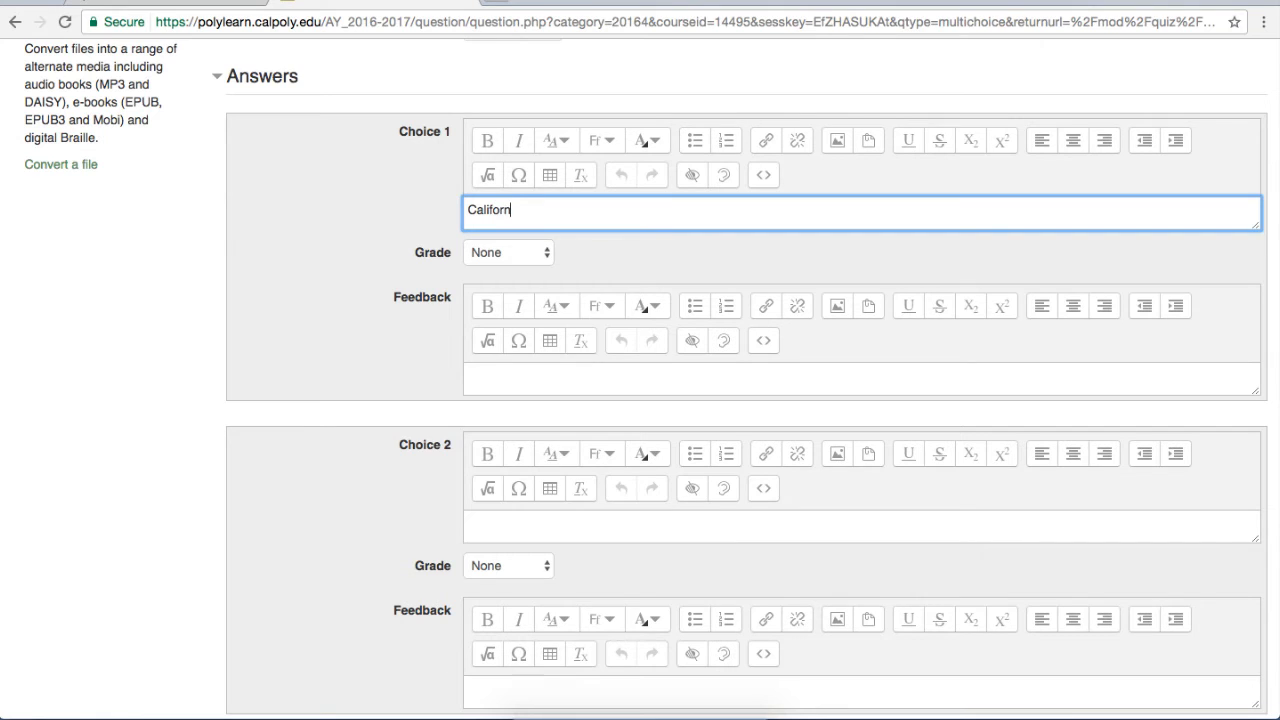
text(ia)
click(500, 252)
click(497, 268)
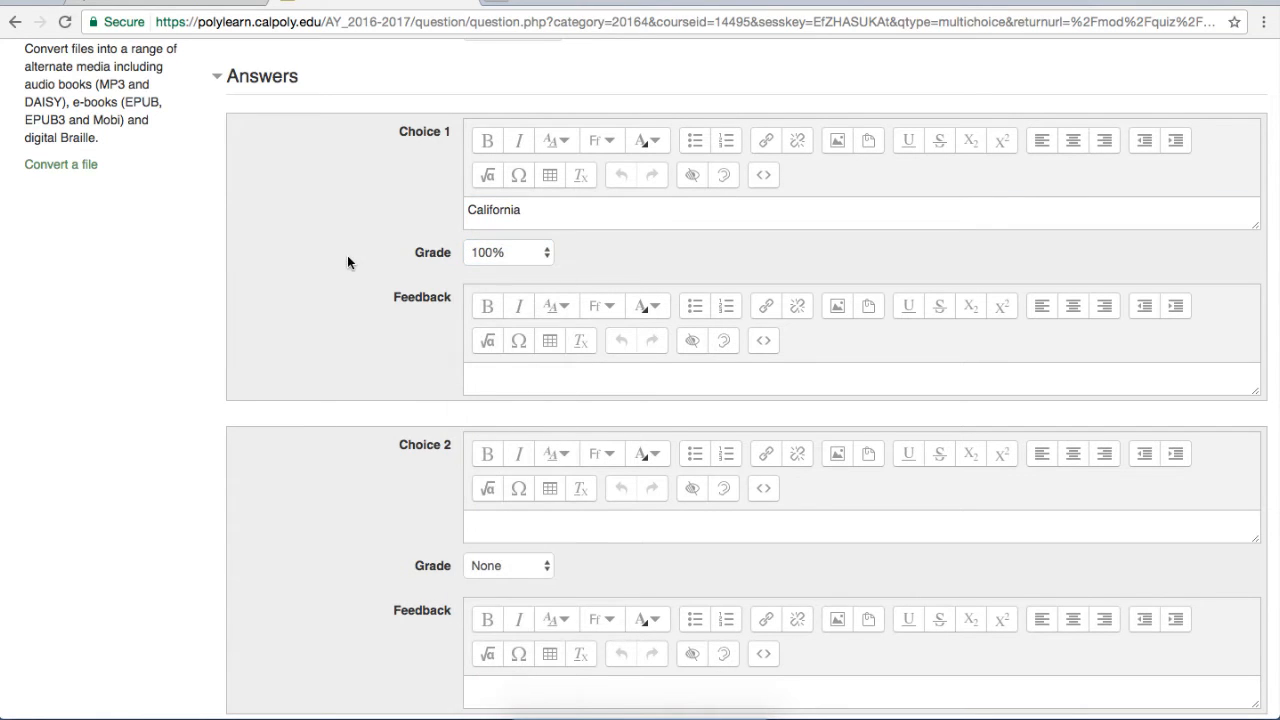
Enter "Indiana" as Choice 2 and set its grade to -100%.
scroll(346, 240, down, 1)
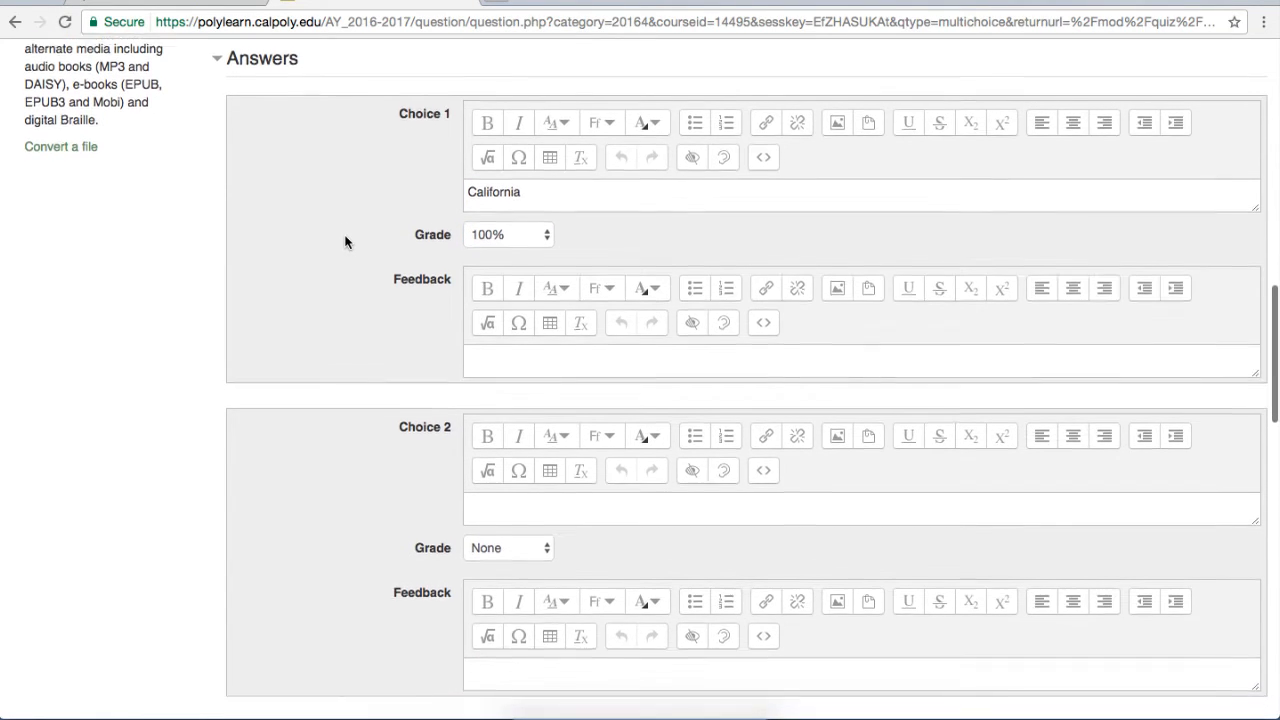
scroll(346, 240, down, 3)
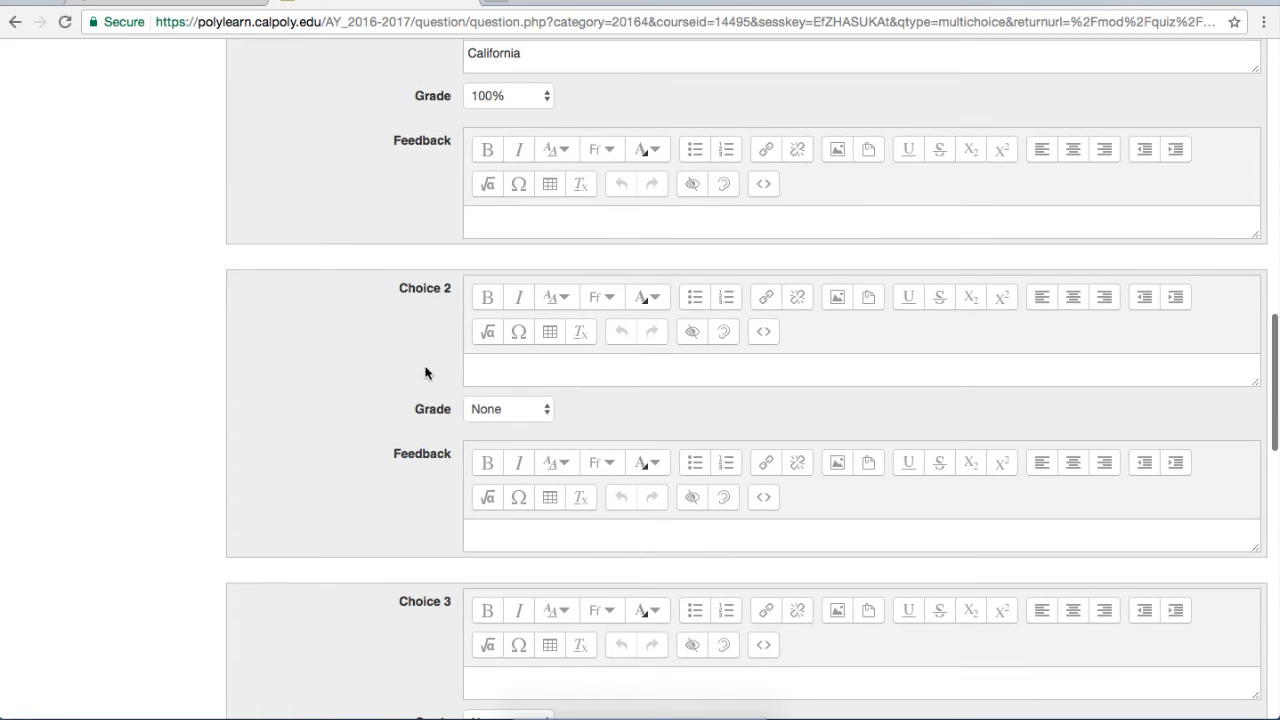
click(490, 371)
text(Indiana)
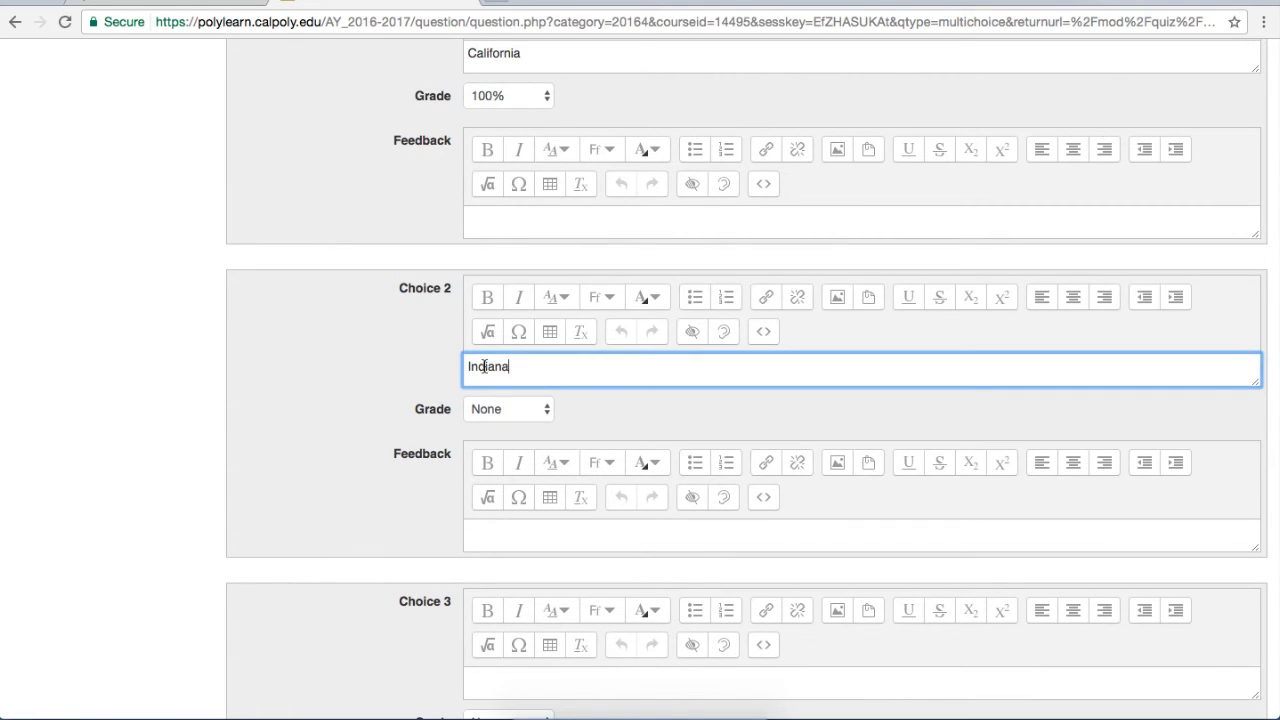
click(508, 409)
scroll(510, 430, down, 3)
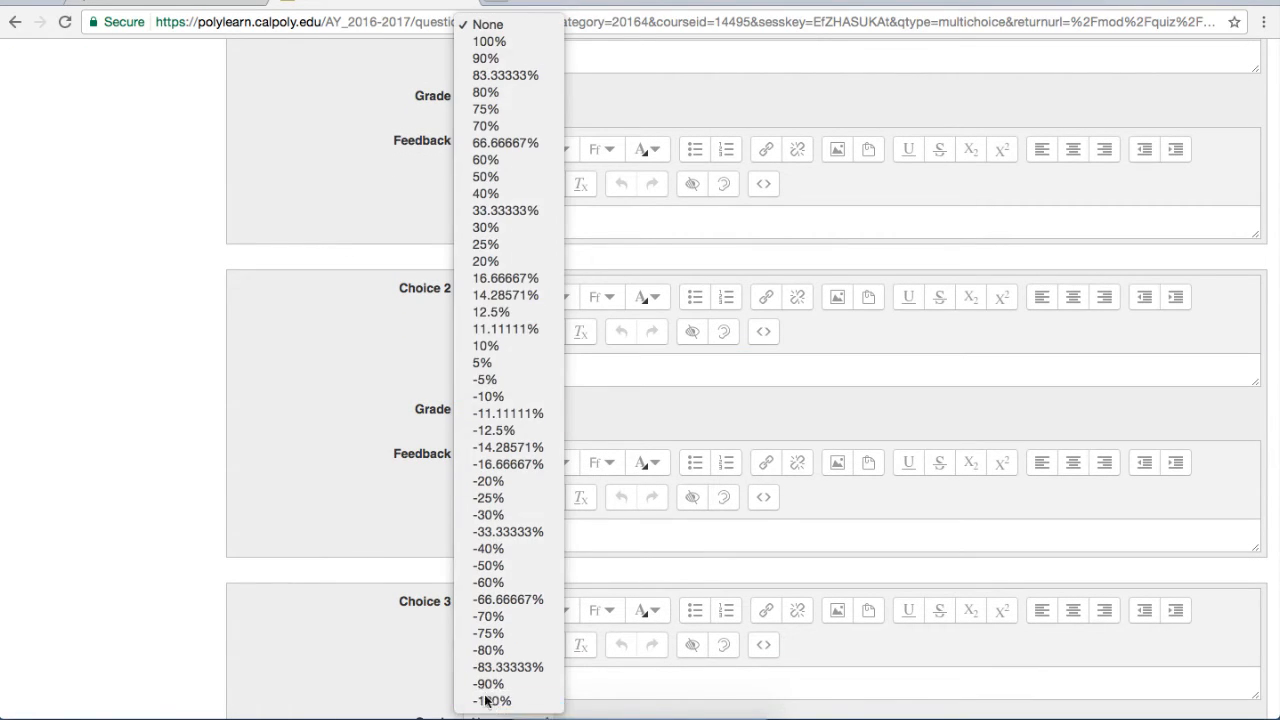
click(485, 700)
Enter "Minnesota" as Choice 3 and set its grade to 60%.
scroll(359, 375, down, 5)
click(491, 447)
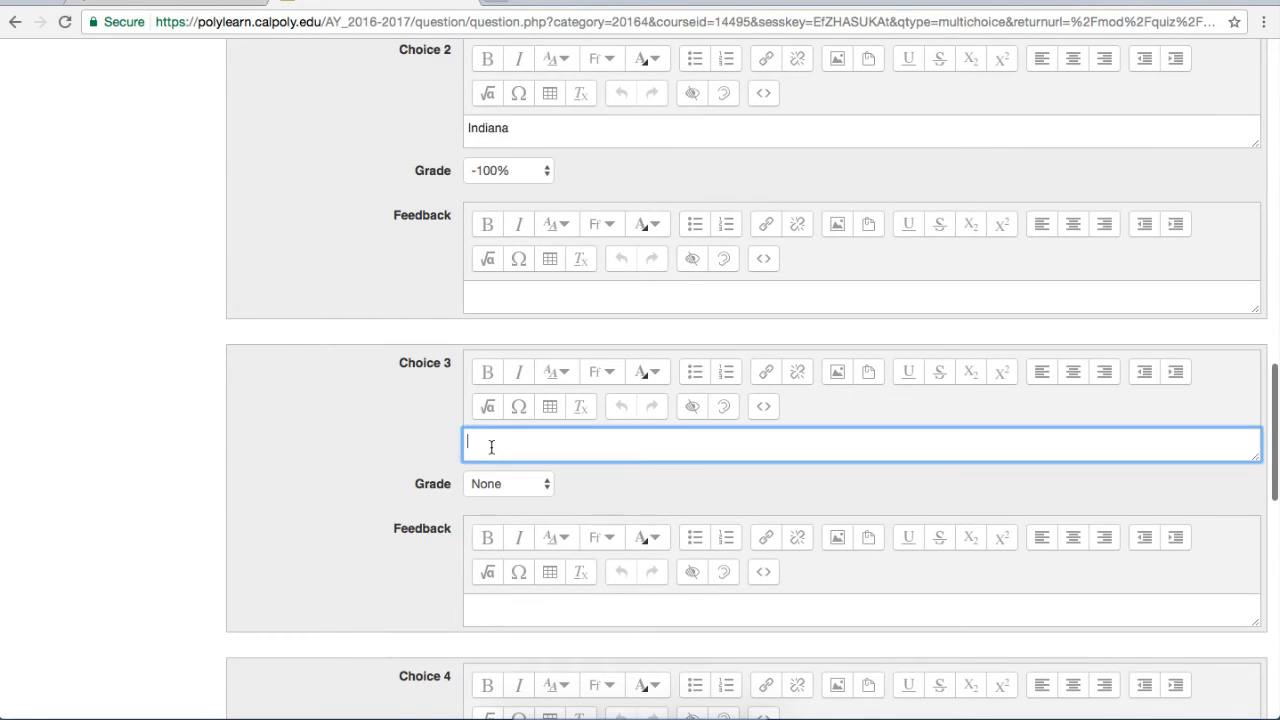
text(Minnesota)
click(374, 449)
scroll(374, 449, down, 3)
click(490, 364)
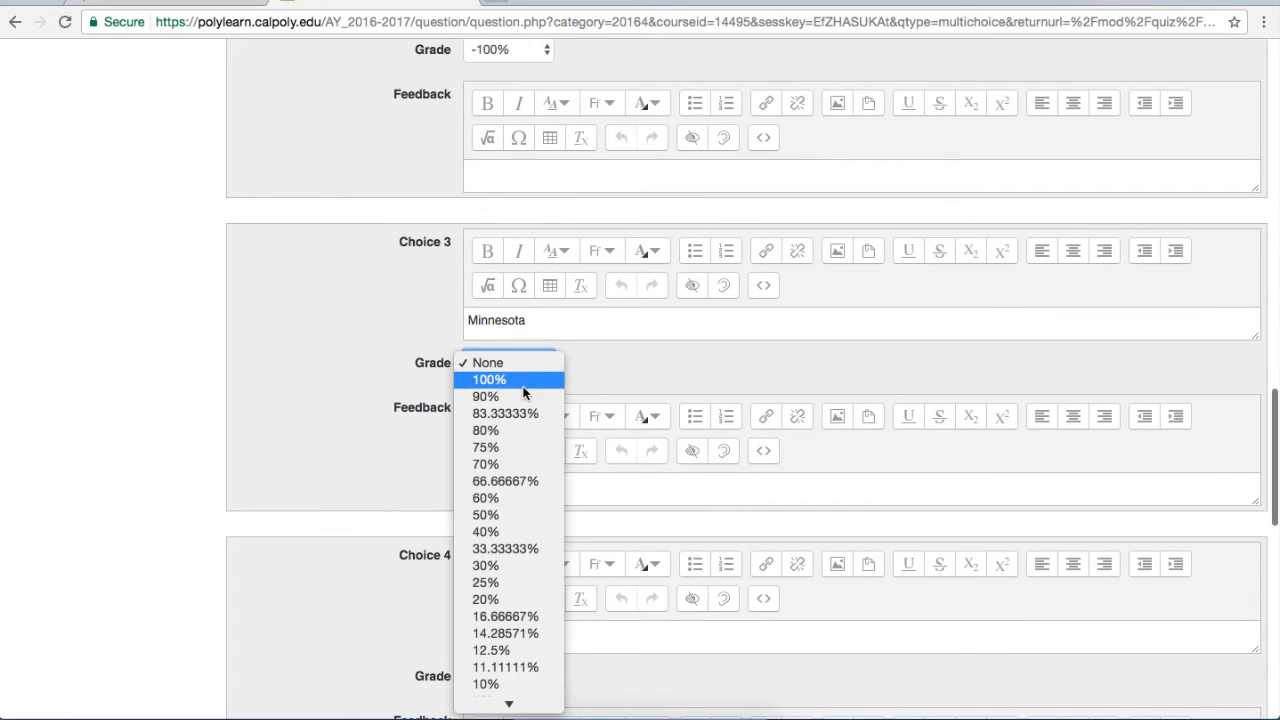
click(512, 497)
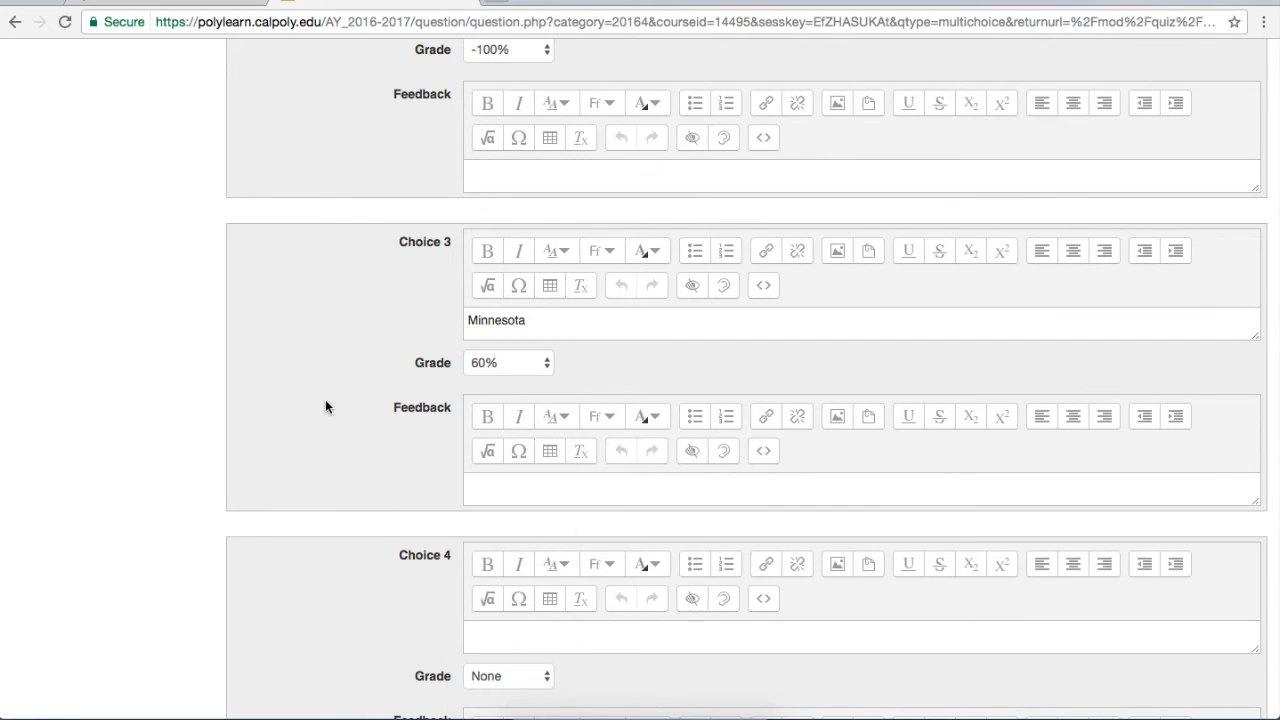
Expand the combined feedback settings and review the messages for correct, partially correct and incorrect responses.
scroll(325, 407, down, 10)
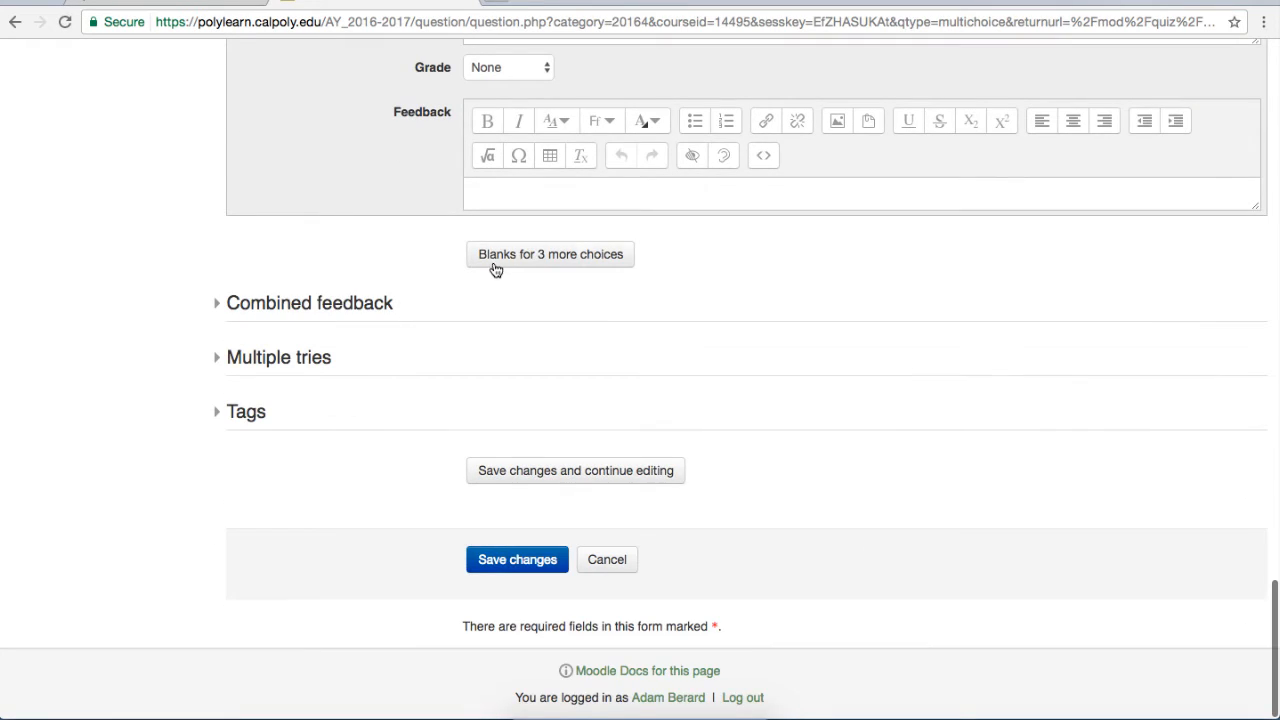
click(496, 268)
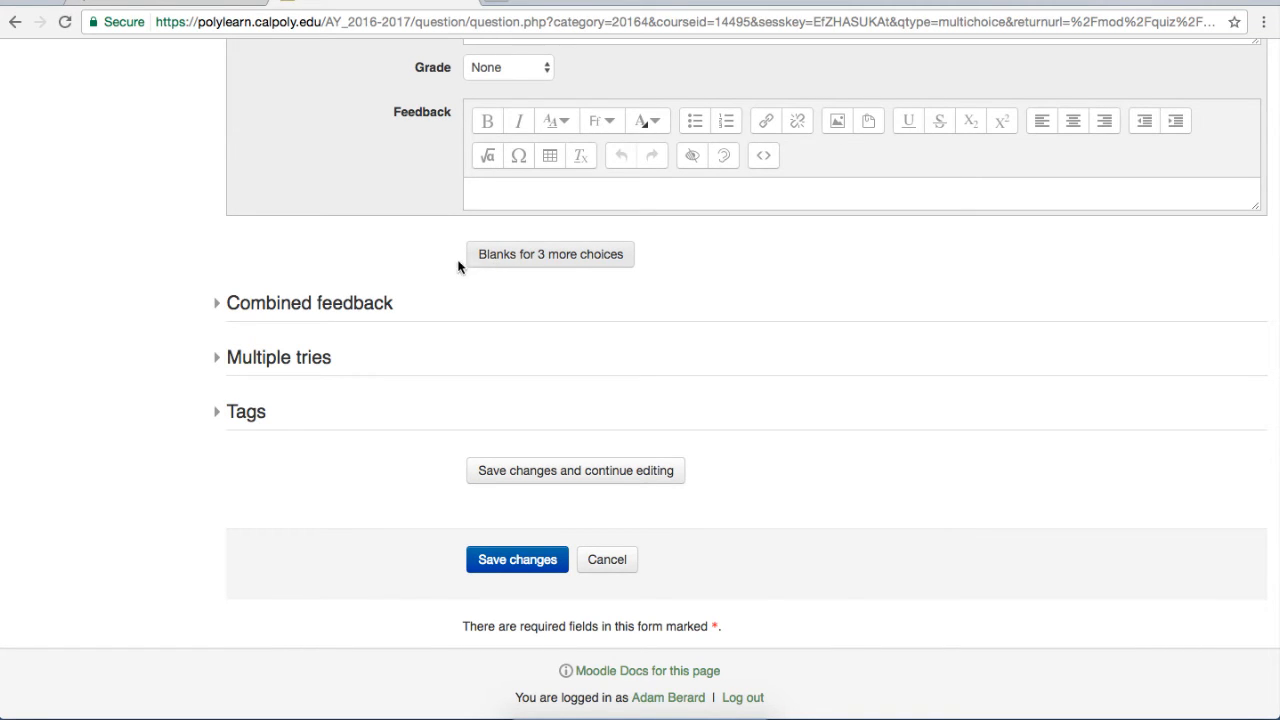
click(218, 308)
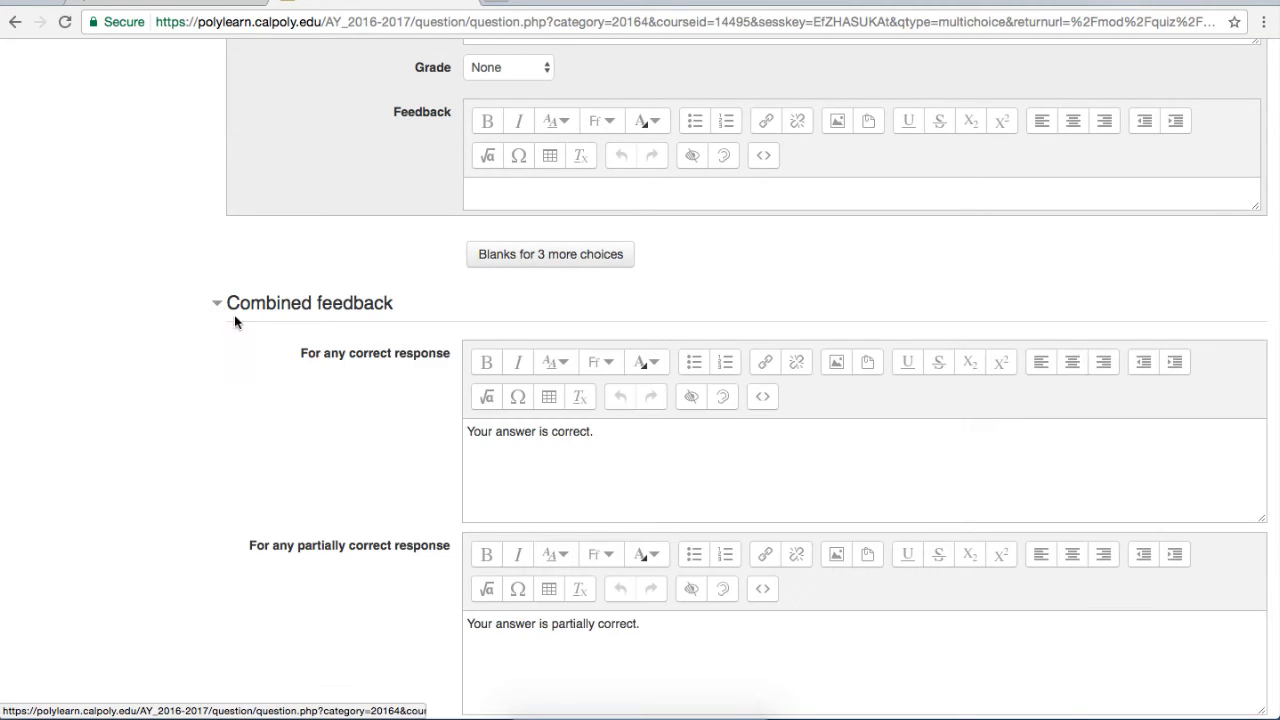
scroll(236, 322, down, 5)
scroll(236, 322, up, 1)
scroll(236, 322, down, 1)
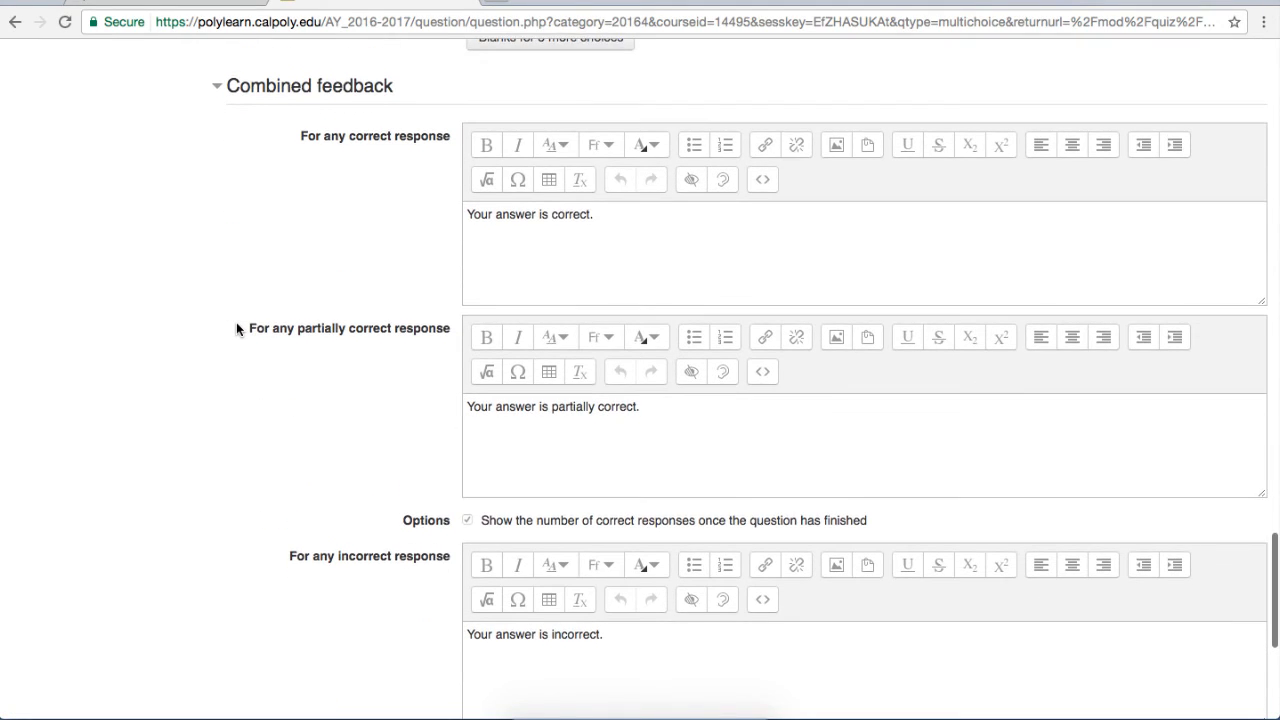
Expand the multiple tries settings, review the penalty choices and keep 33.33333% for each incorrect try.
scroll(361, 262, down, 1)
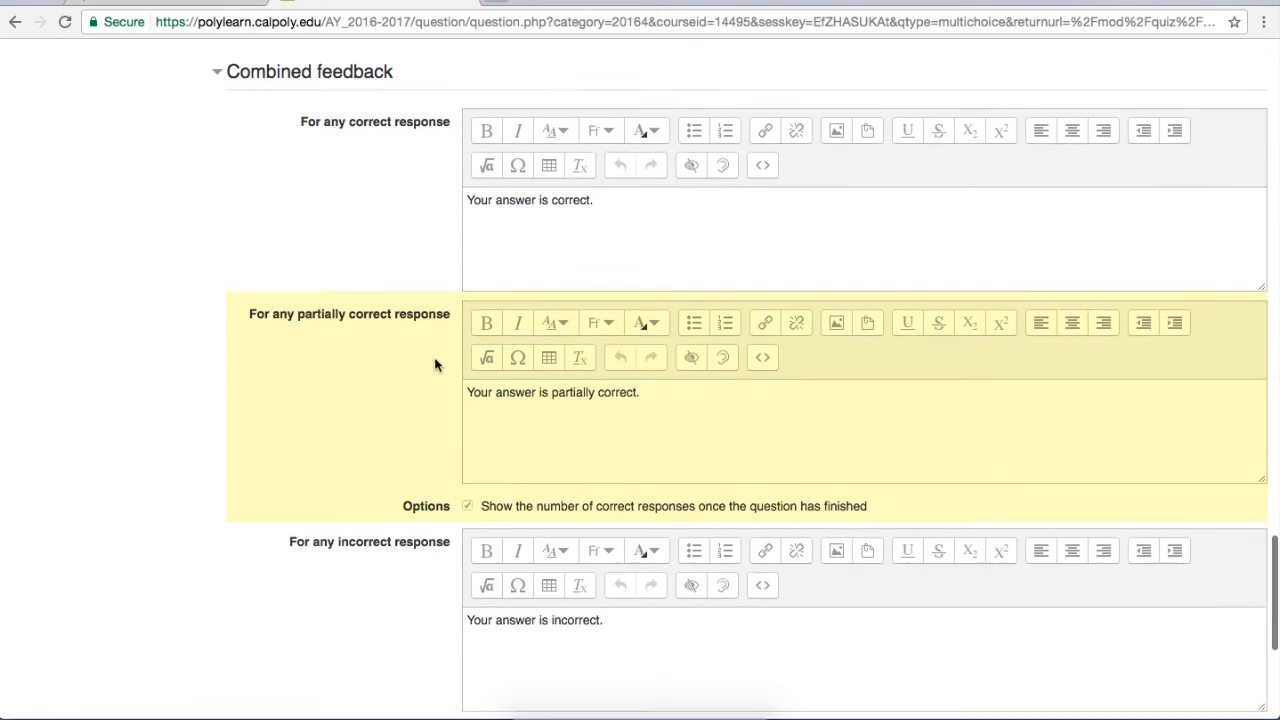
scroll(434, 357, down, 1)
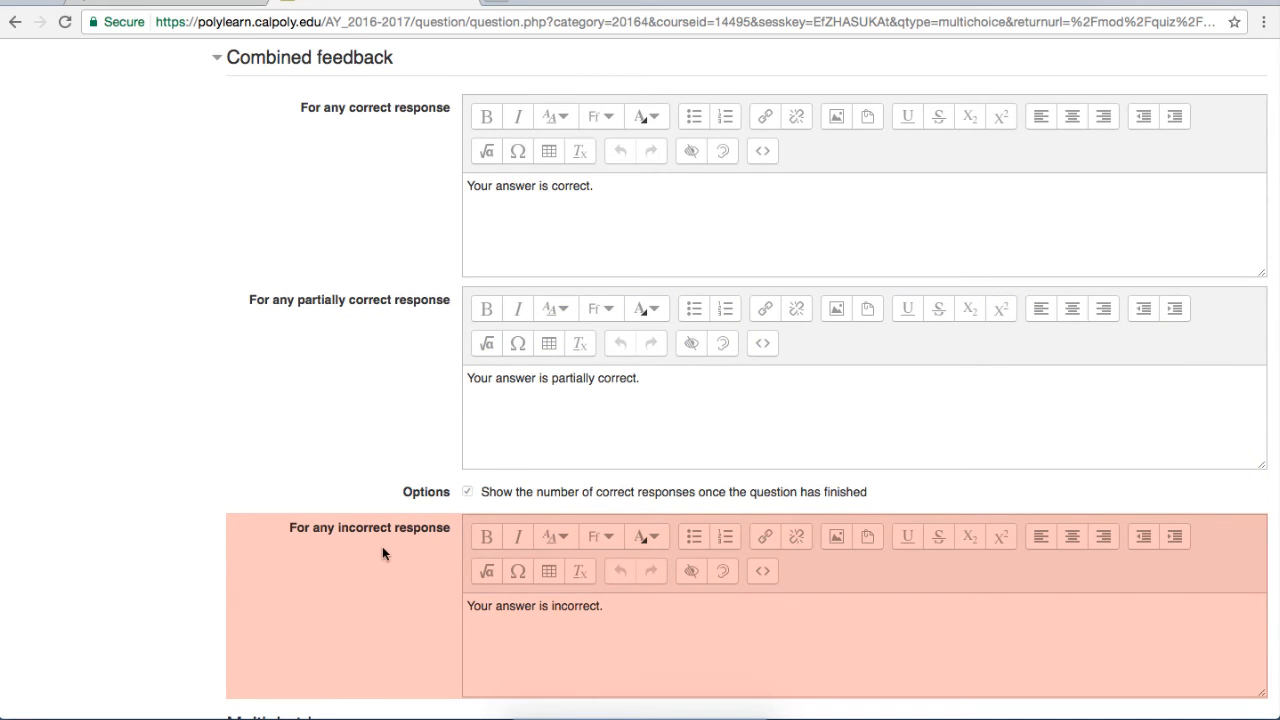
scroll(382, 546, down, 5)
click(220, 435)
scroll(330, 445, down, 6)
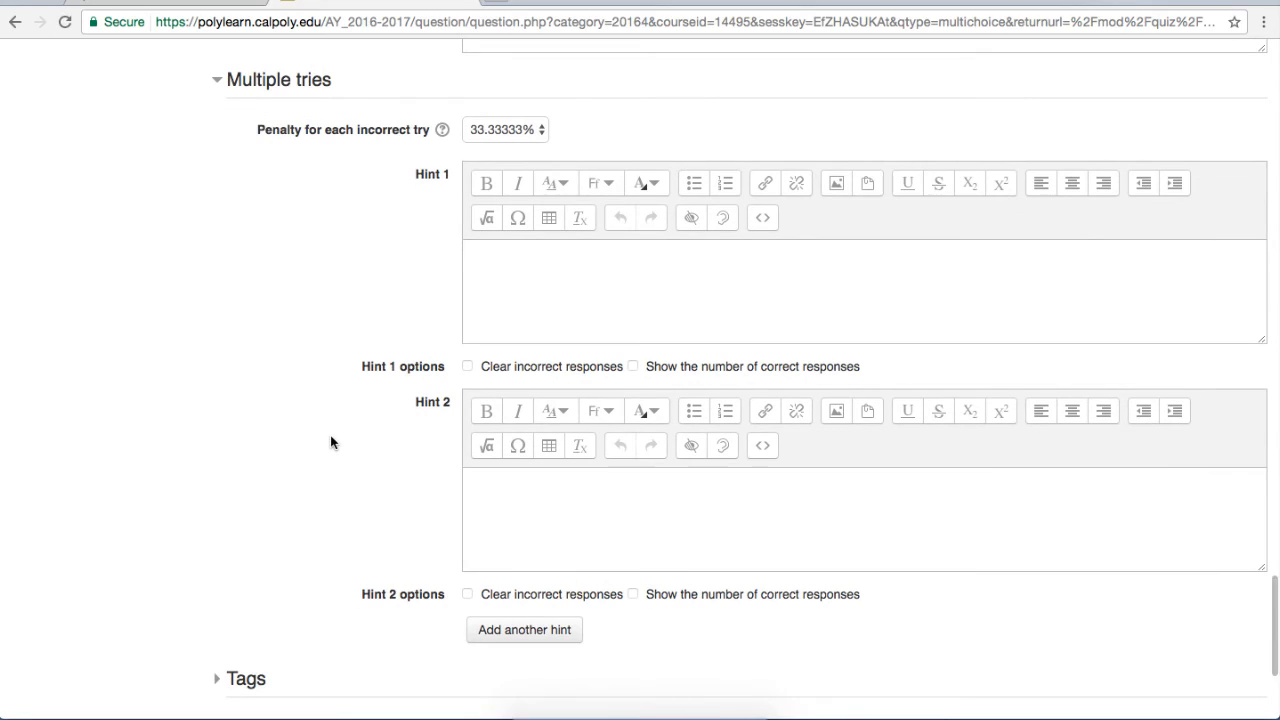
click(541, 131)
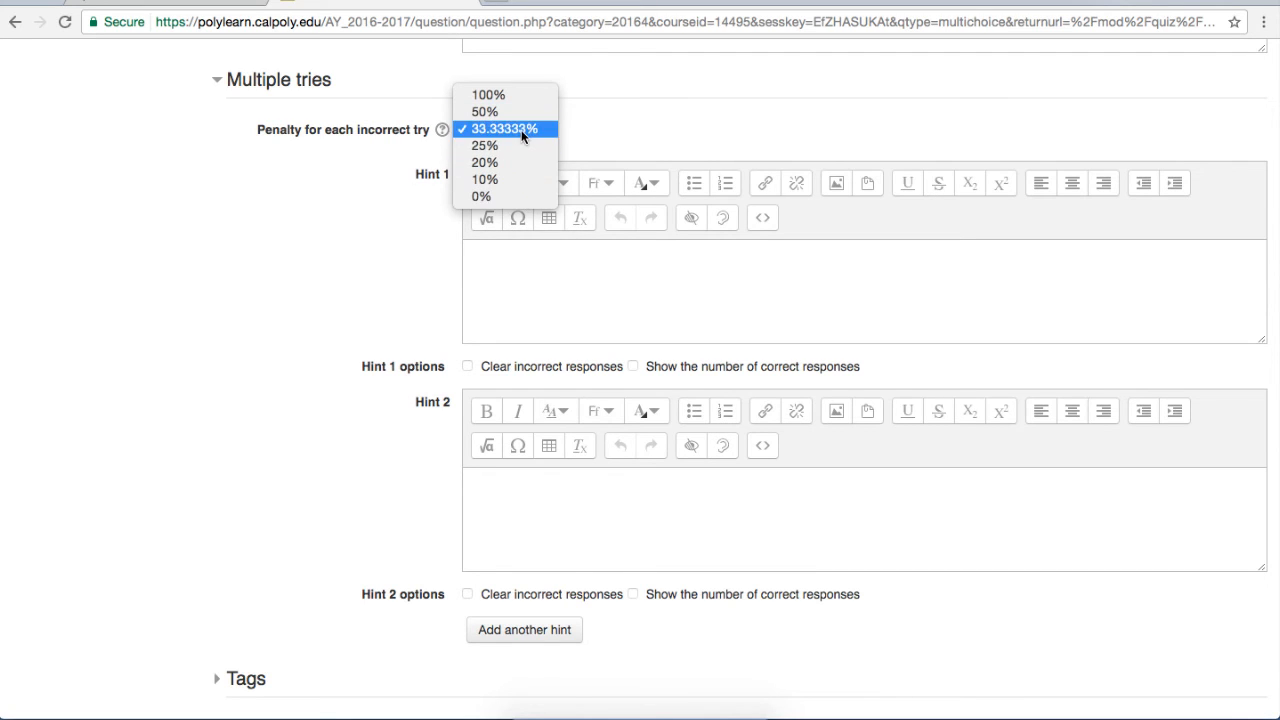
click(521, 130)
click(369, 248)
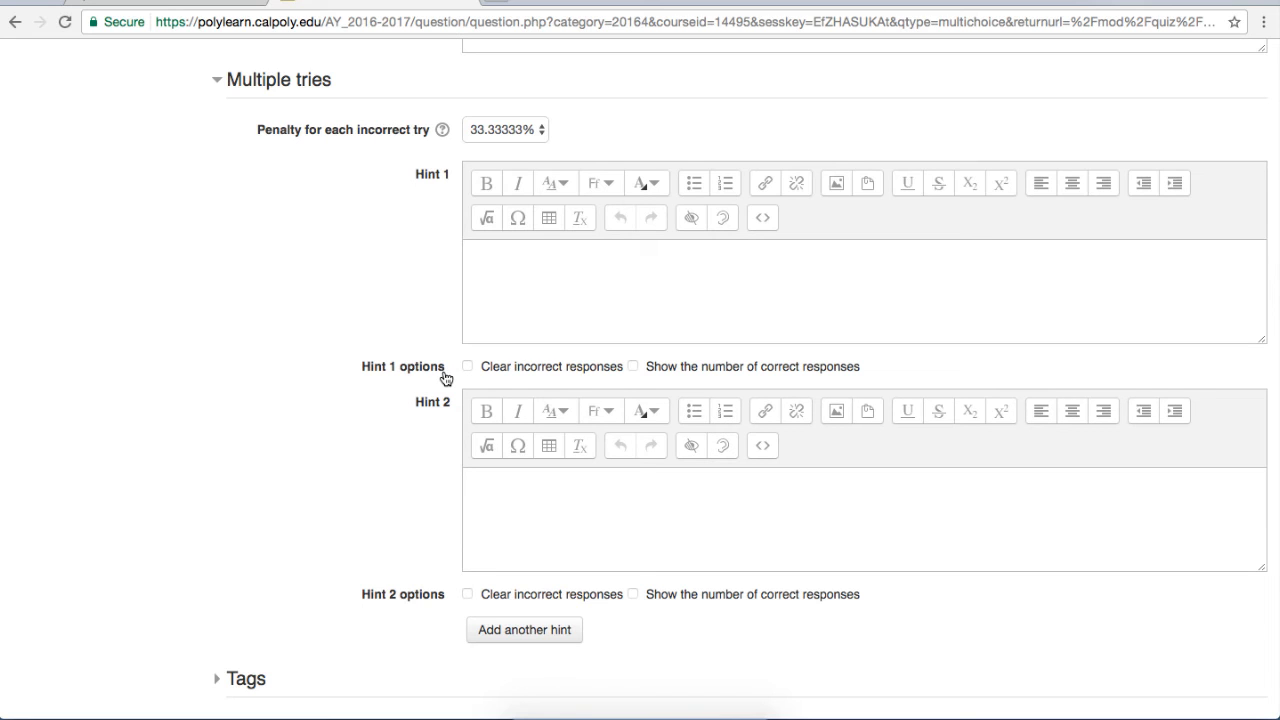
Leave both hints empty and save the multiple choice question to the Ski Quiz.
scroll(443, 376, down, 2)
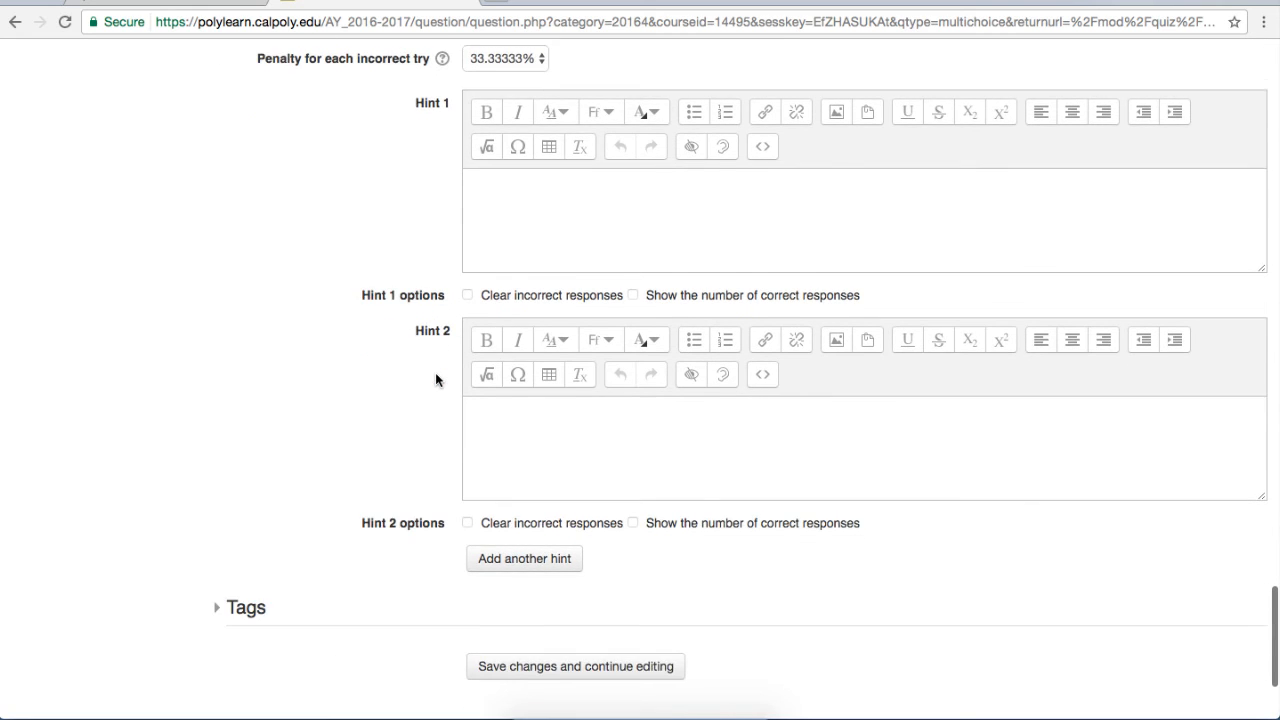
scroll(436, 378, down, 4)
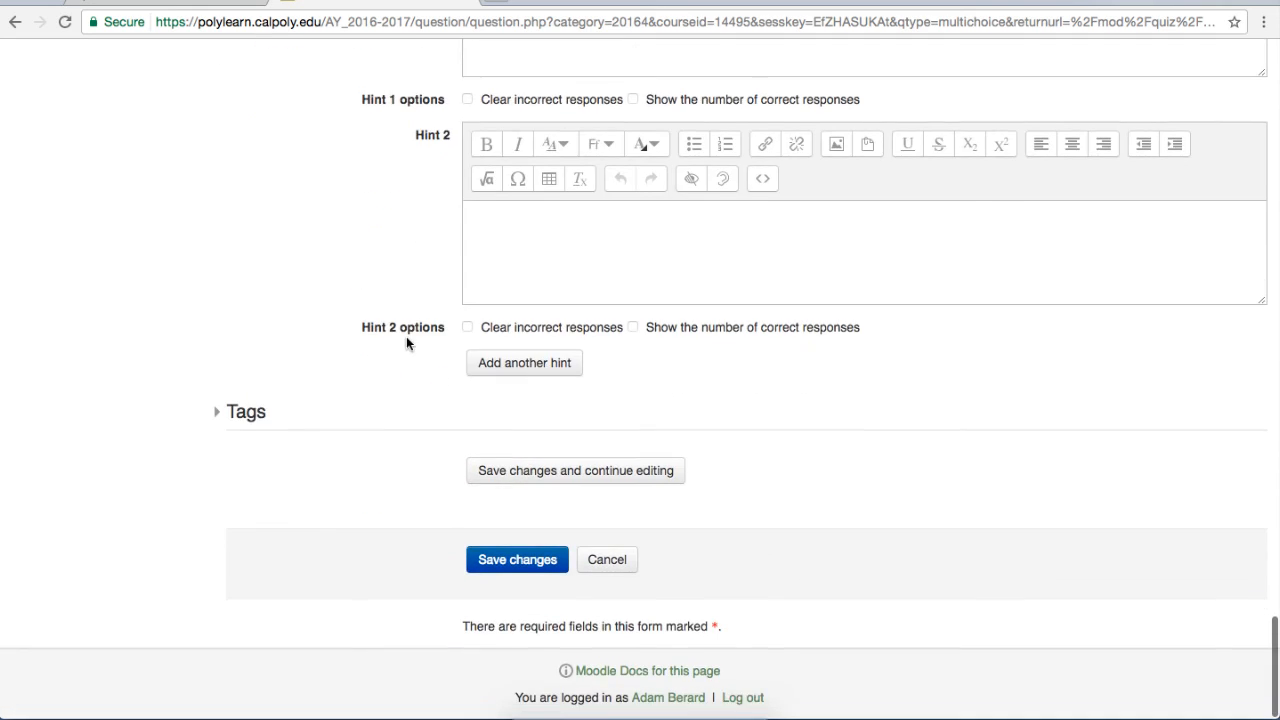
click(527, 560)
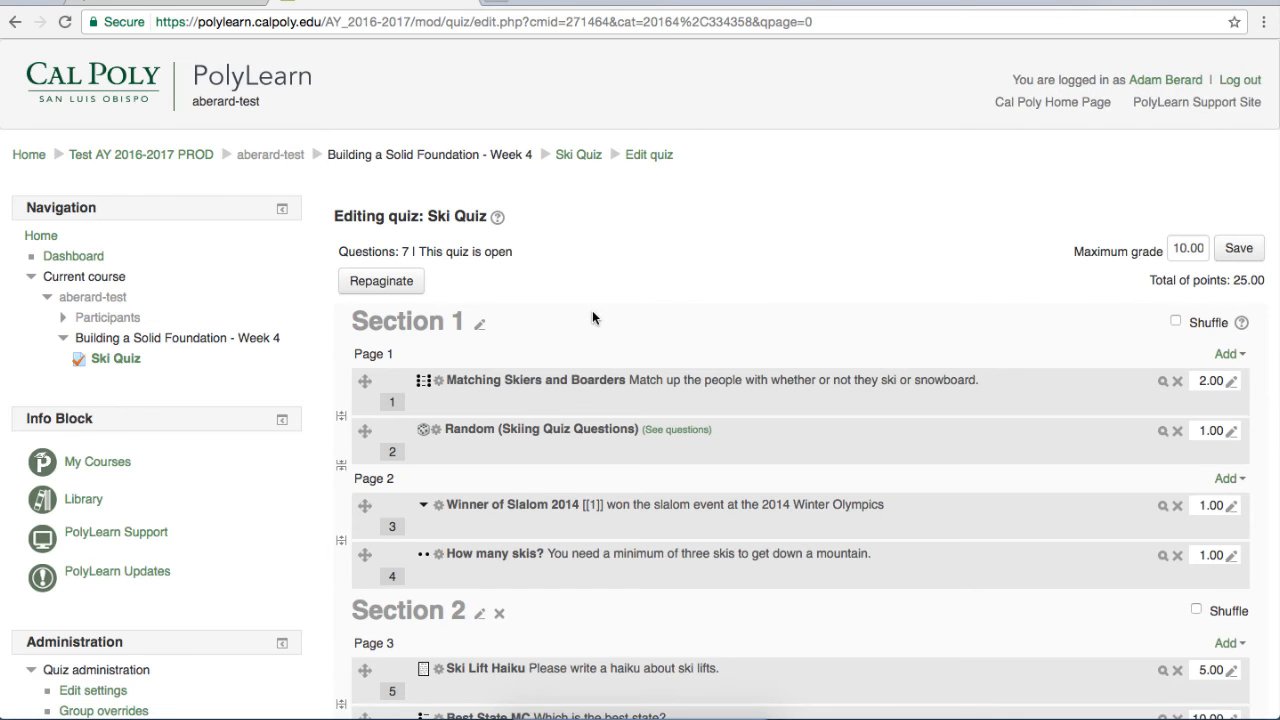
Find the Best State MC question in Section 2 of the quiz and preview it.
scroll(593, 313, down, 3)
scroll(592, 310, down, 5)
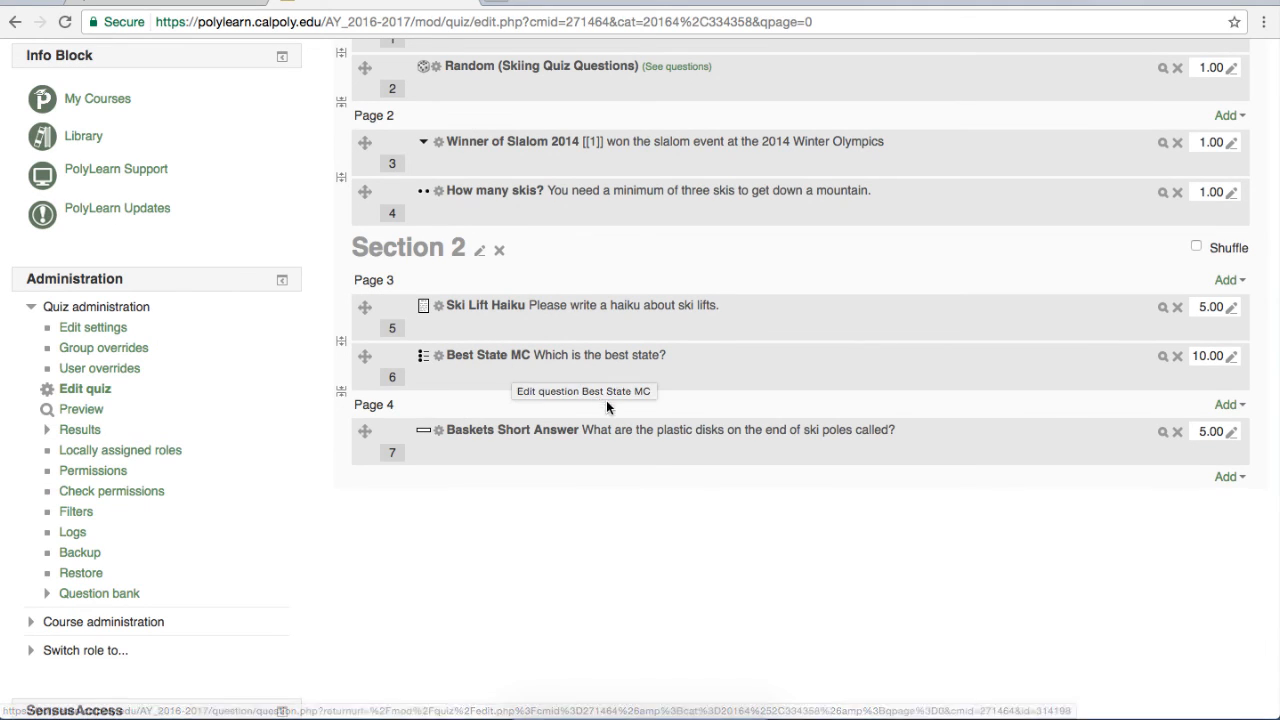
click(1162, 356)
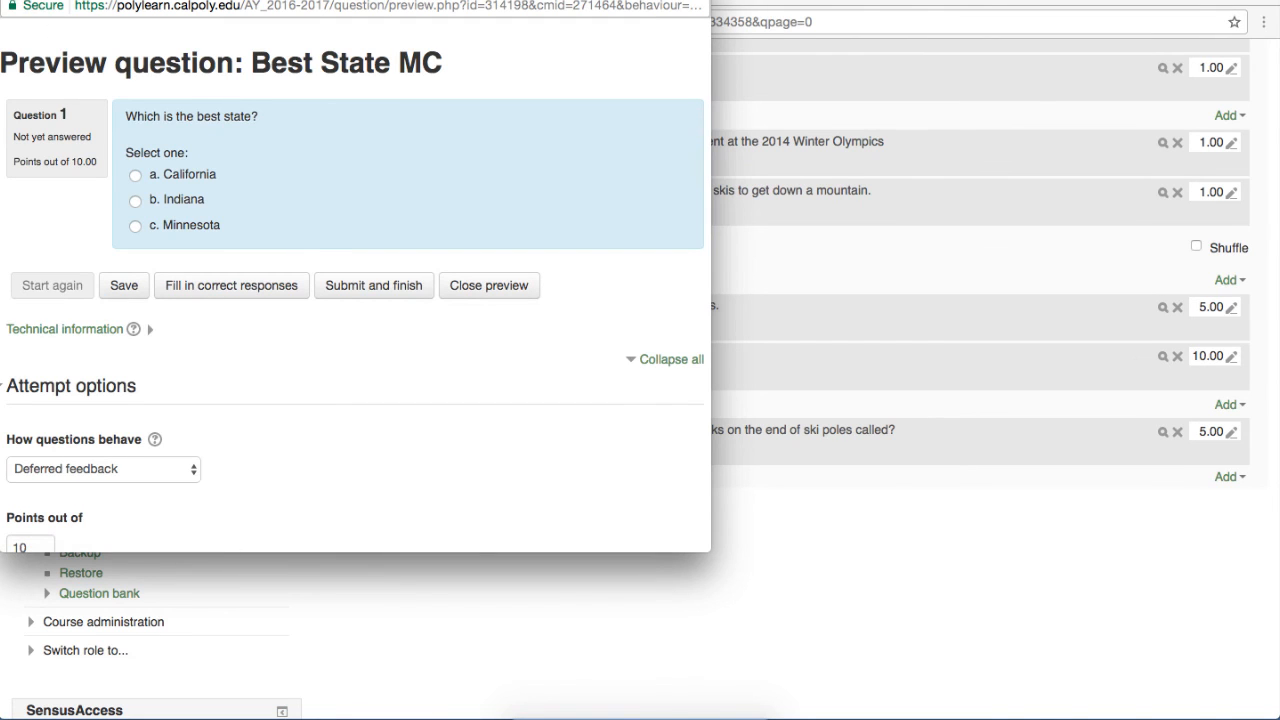
Leave the question preview and return from quiz editing to the course's main page.
scroll(300, 307, up, 5)
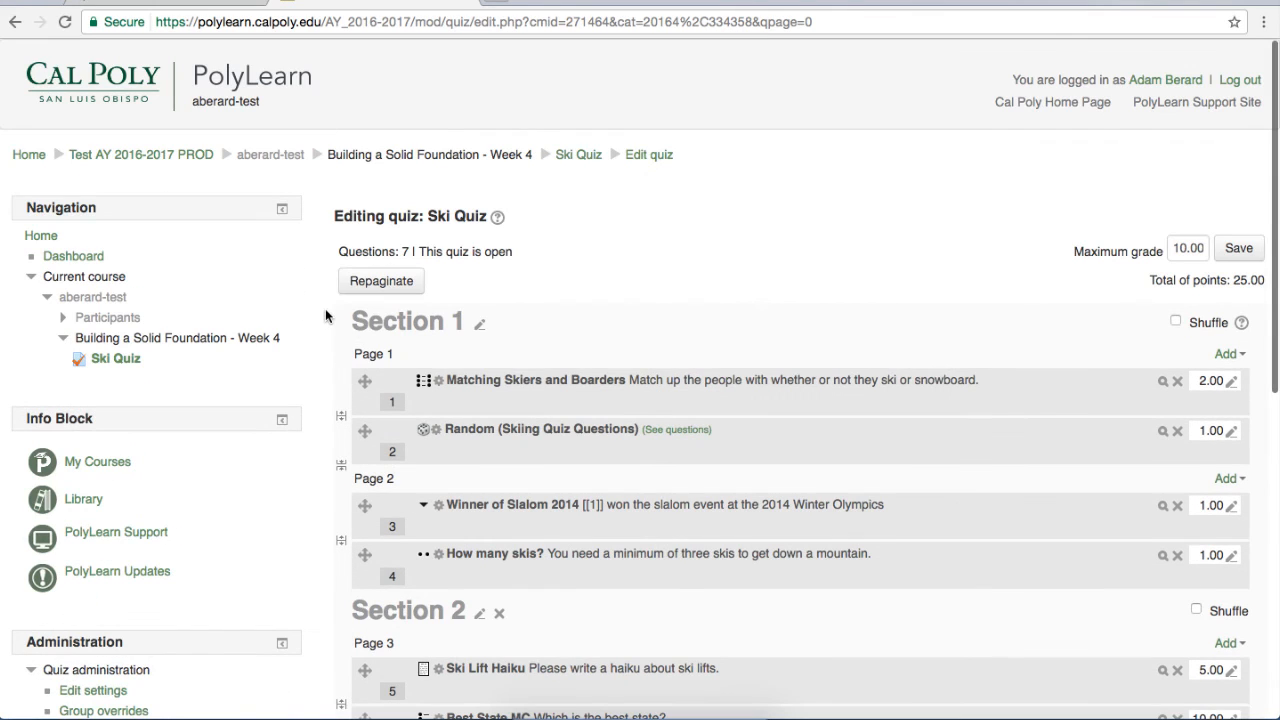
click(270, 155)
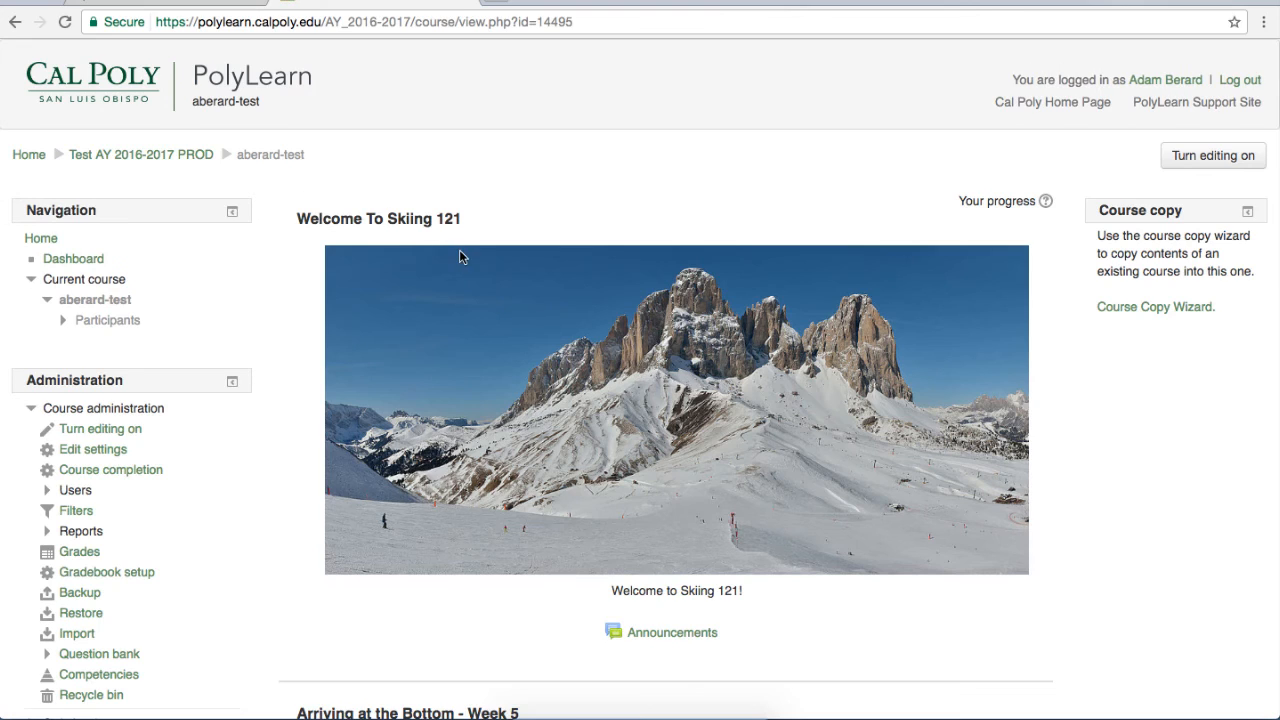